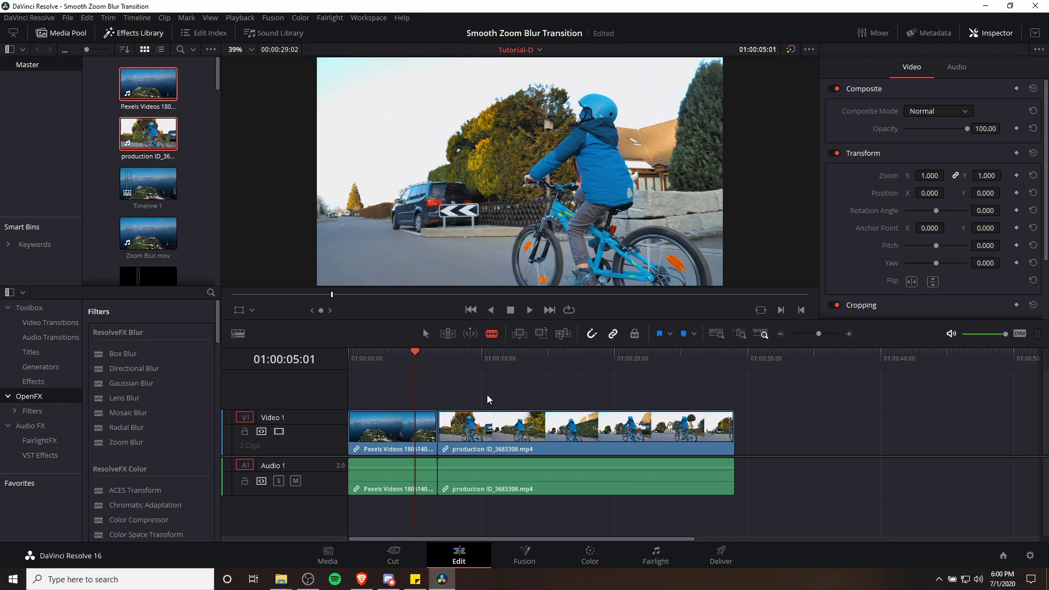
Select both clips on the timeline and generate optimized media for them.
key(a)
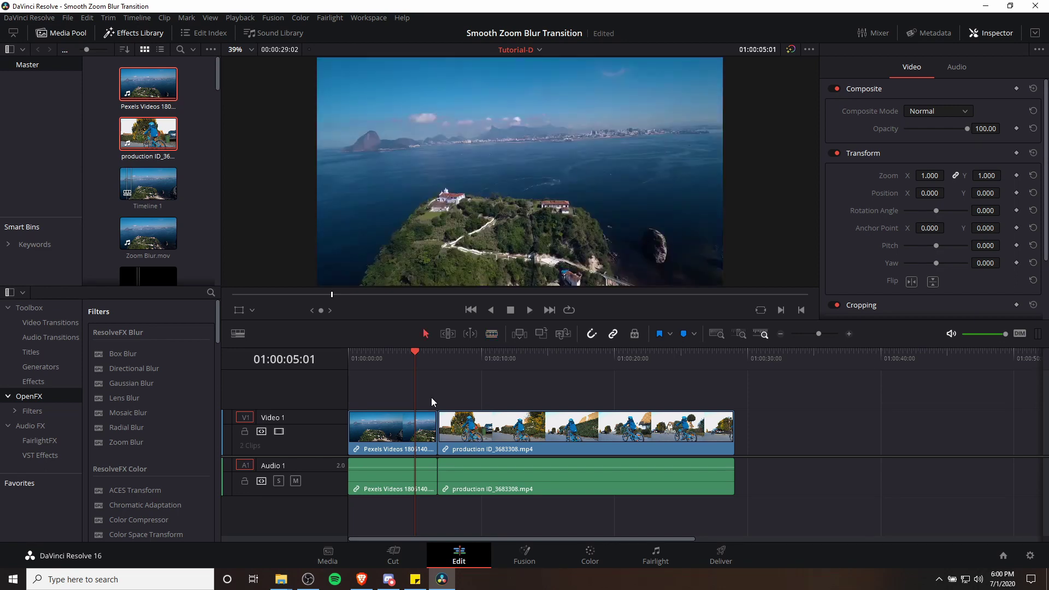
drag(425, 391, 460, 457)
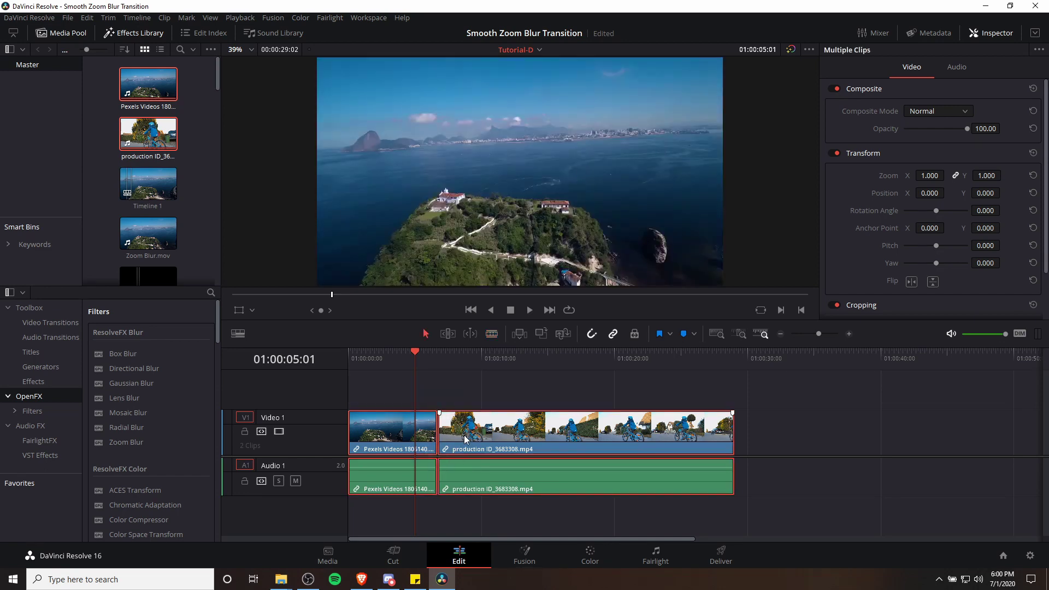
right_click(464, 435)
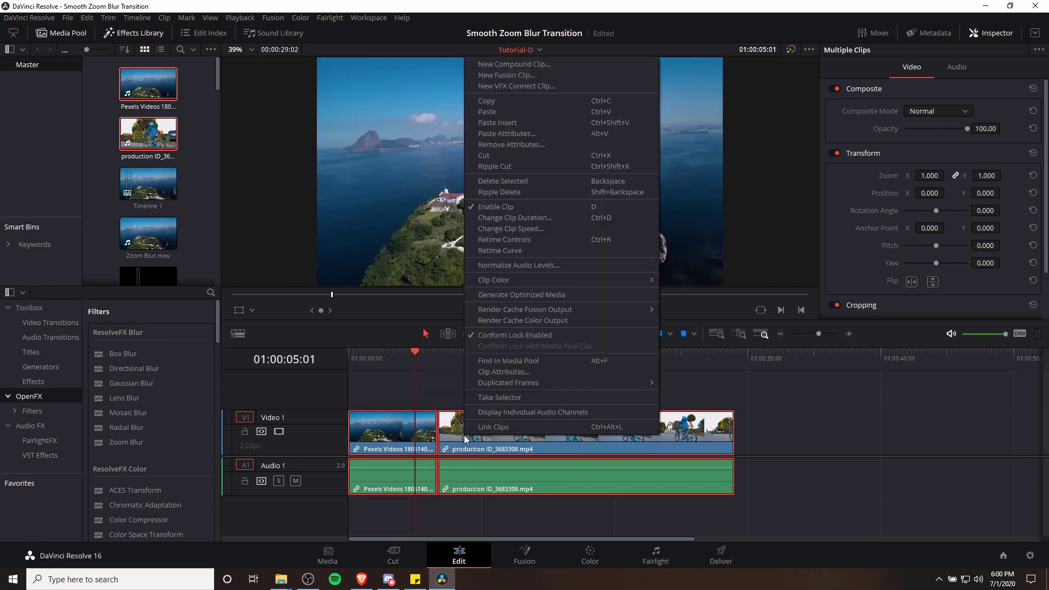
click(555, 297)
Play the timeline from 01:00:05:00 across the cut between the two clips and enlarge the preview area.
key(space)
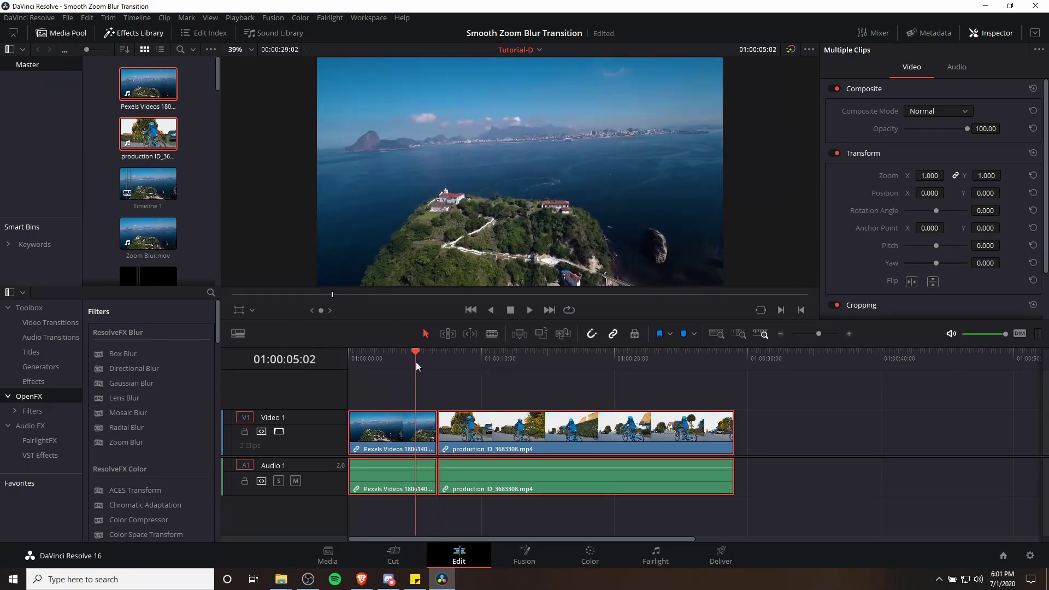
mouse_move(415, 361)
mouse_down()
mouse_move(457, 363)
mouse_move(414, 368)
mouse_up()
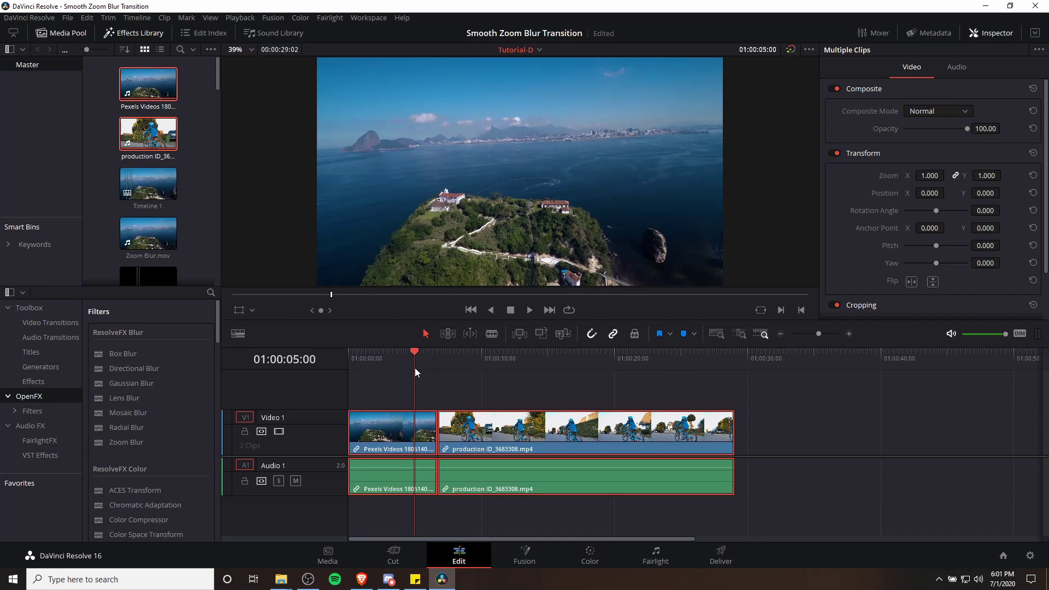
key(space)
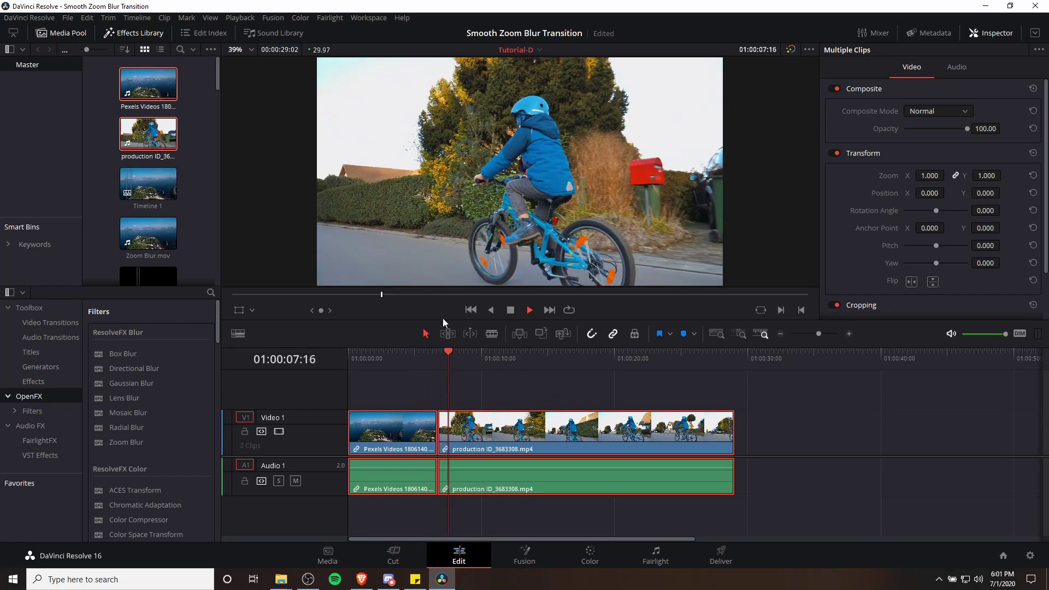
key(space)
drag(443, 318, 454, 347)
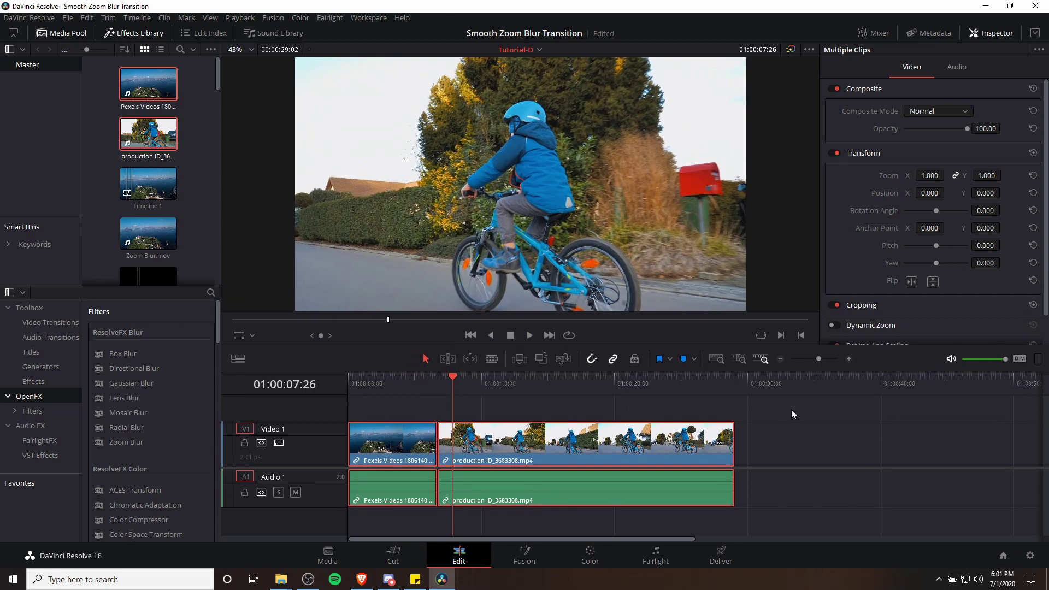
Ripple-trim about one second off the end of the Pexels clip at the cut using Trim Edit mode.
click(434, 414)
click(453, 435)
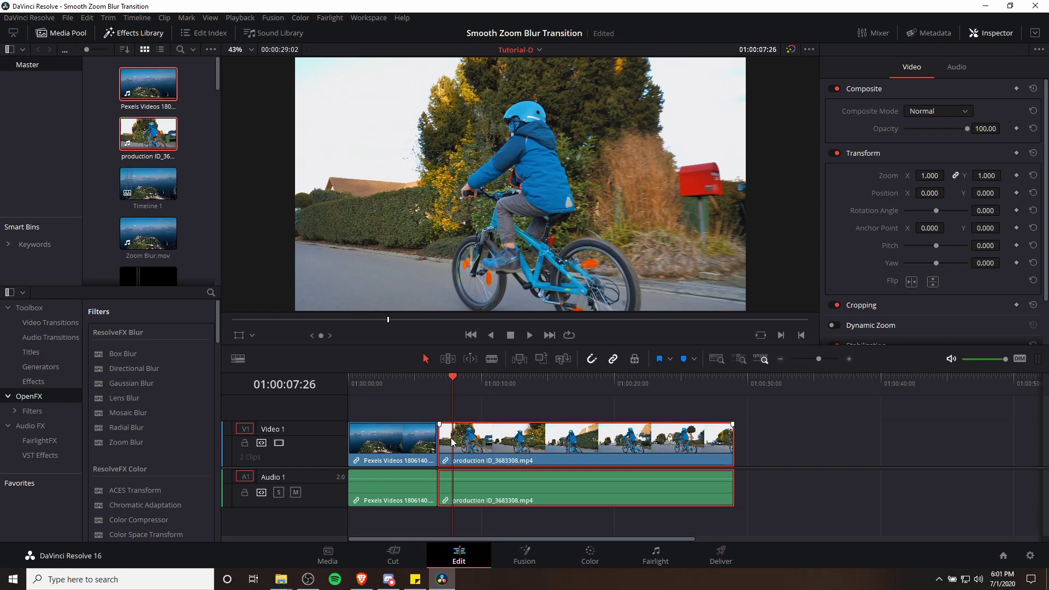
click(431, 439)
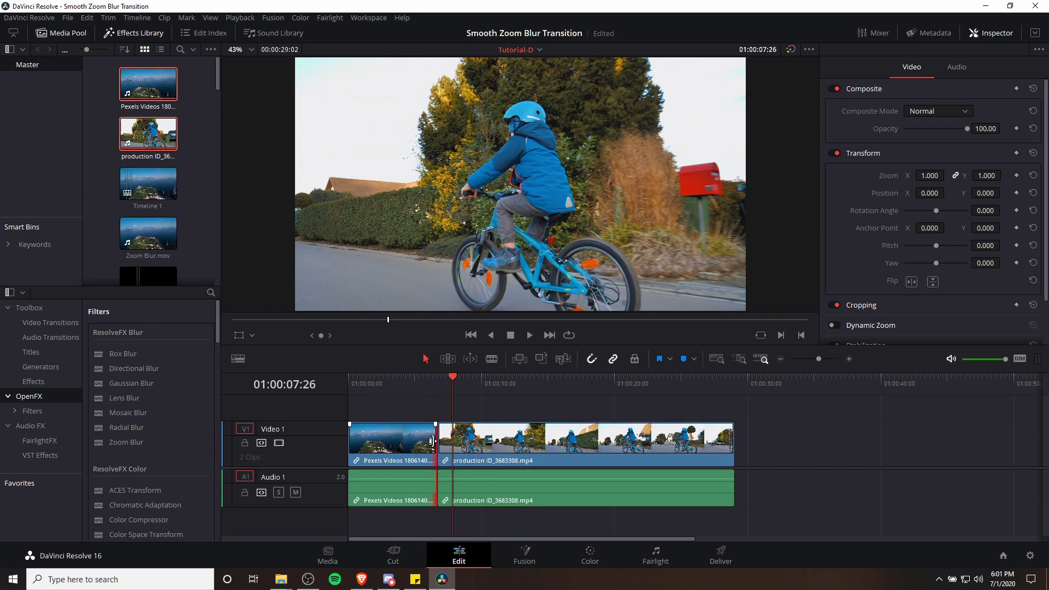
click(443, 443)
click(433, 443)
click(448, 359)
drag(432, 449, 417, 448)
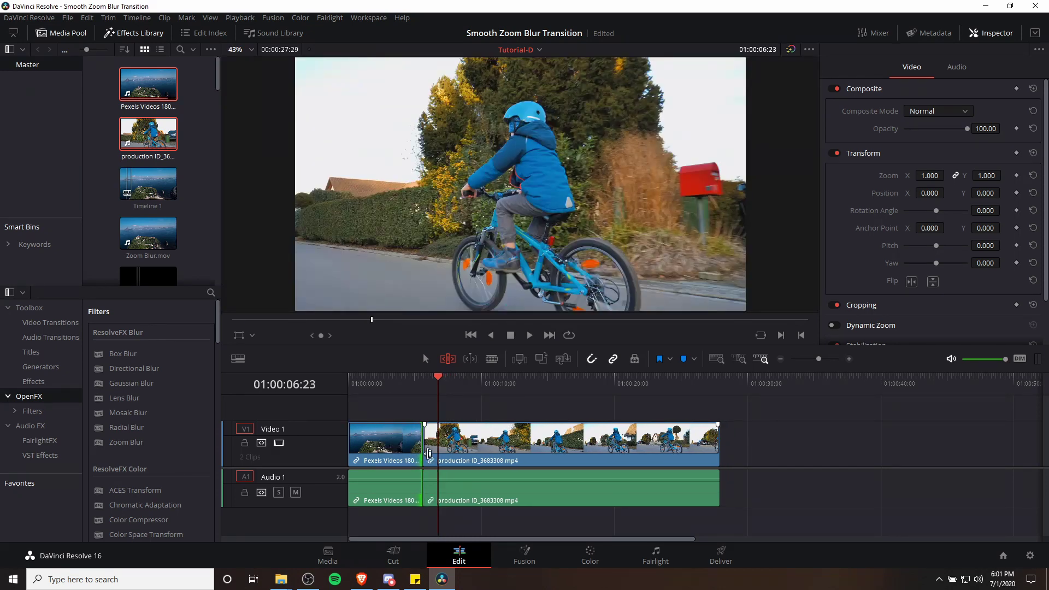
Ripple-trim about one second off the start of the production ID_3683308.mp4 clip.
click(427, 434)
click(429, 437)
mouse_move(430, 439)
mouse_down()
mouse_move(440, 439)
mouse_move(432, 434)
mouse_up()
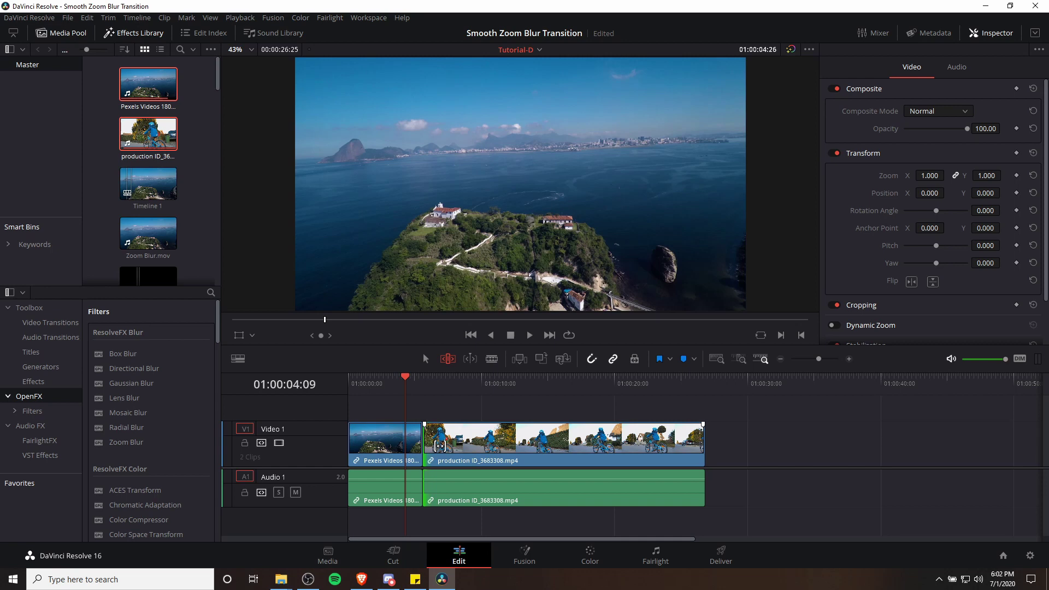
Place the 162844__beman87__whoosh-water-x3.wav sound on a new audio track below the cut, starting at 01:00:04:09.
scroll(144, 219, down, 5)
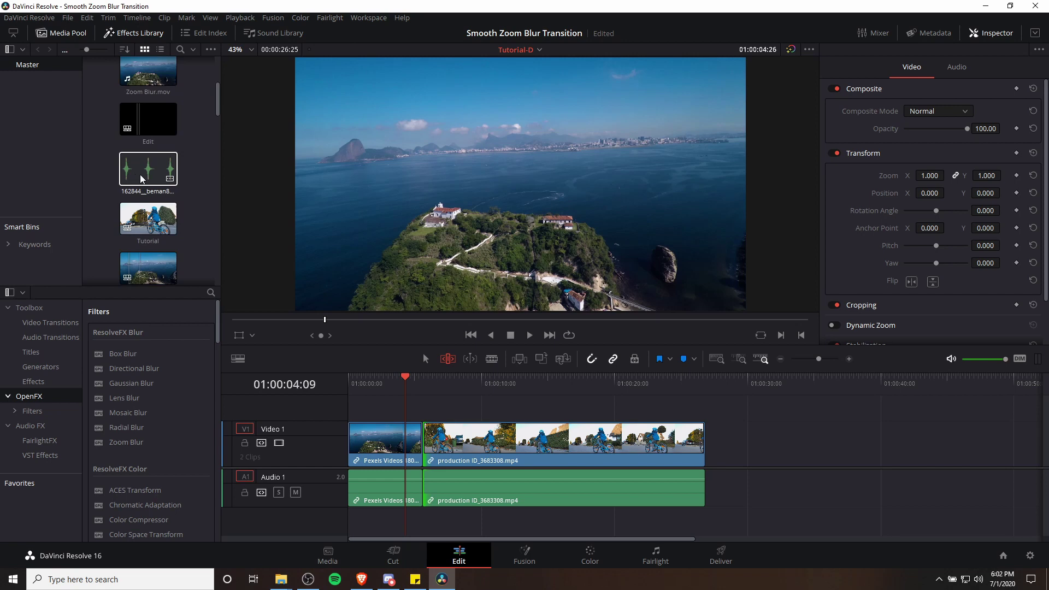
double_click(125, 180)
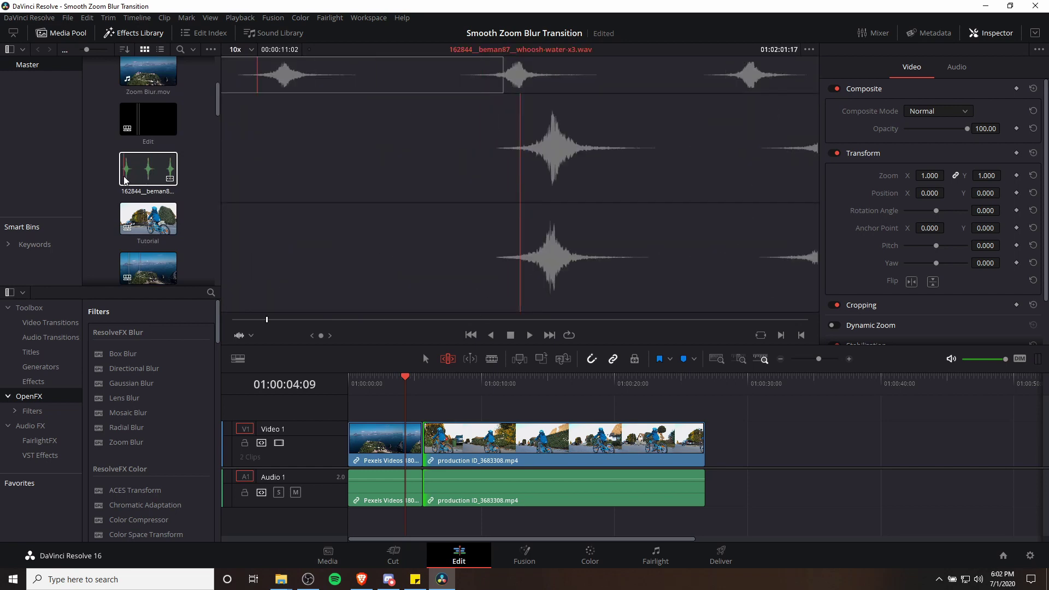
drag(125, 180, 411, 528)
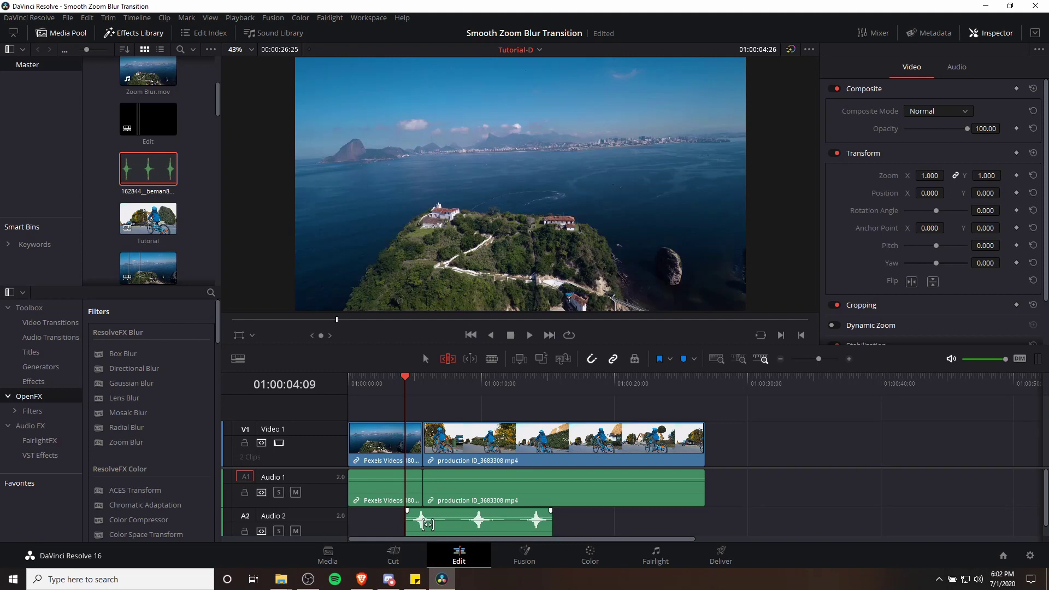
Align the first peak of the whoosh sound with the cut between the clips at 01:00:05:19.
click(431, 525)
drag(818, 359, 821, 359)
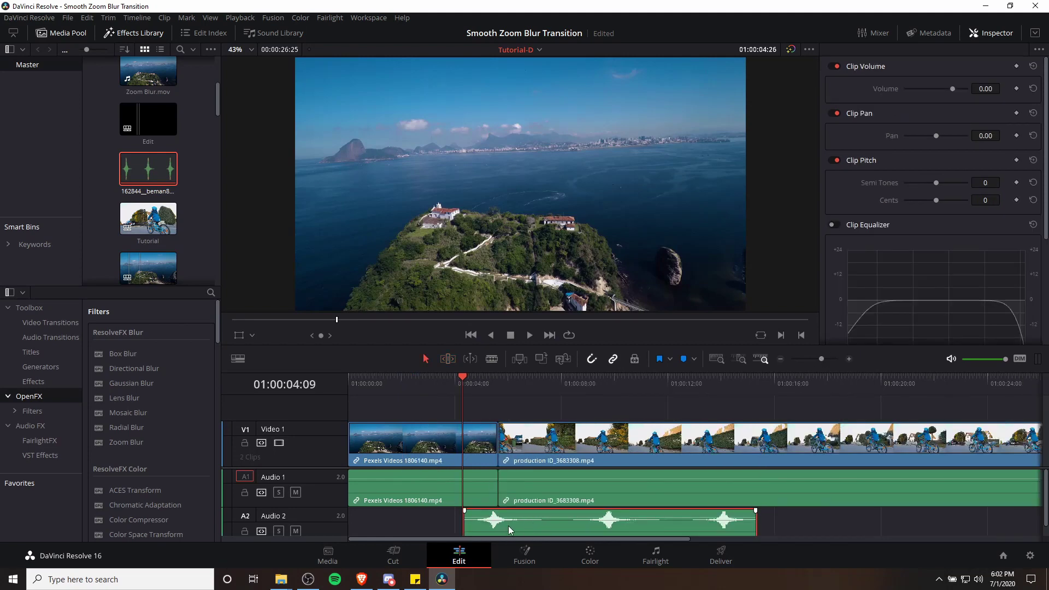
mouse_move(502, 533)
click(497, 379)
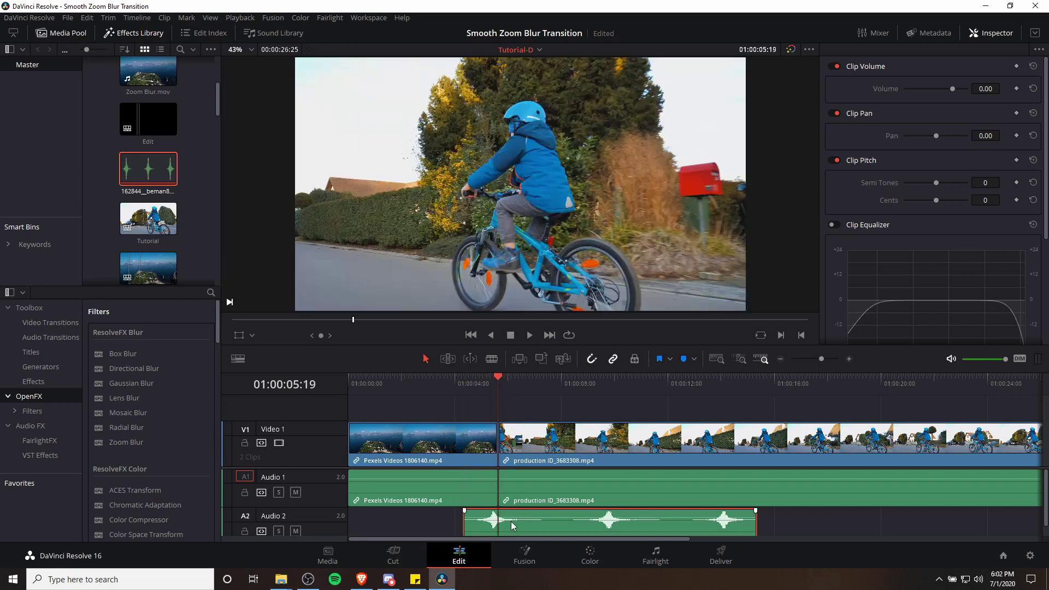
drag(512, 533, 517, 533)
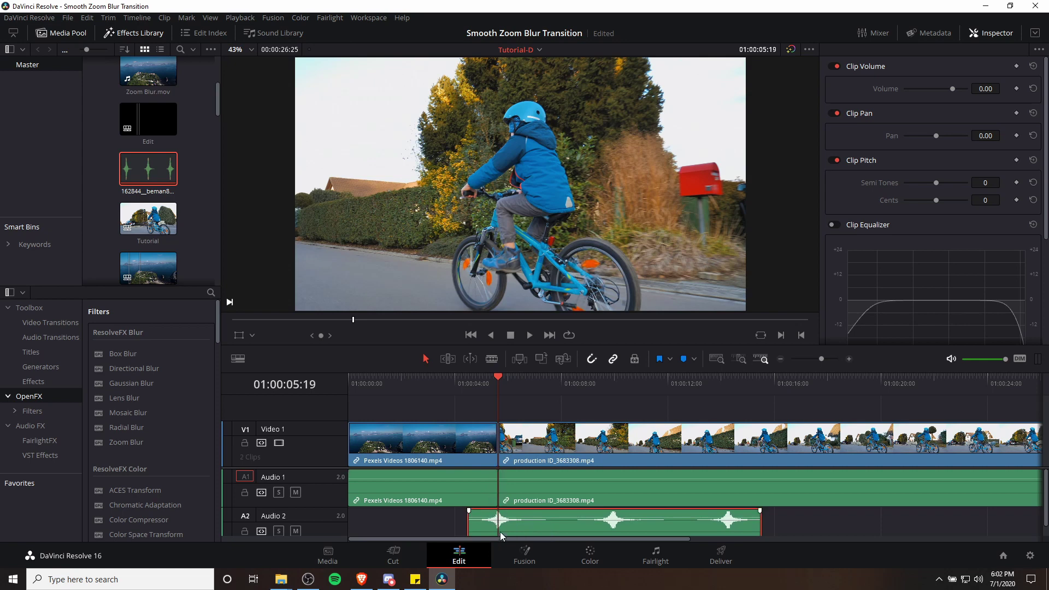
Split the whoosh audio after its first peak, delete the remainder, and play the transition.
key(Up)
key(b)
click(549, 521)
key(a)
key(Delete)
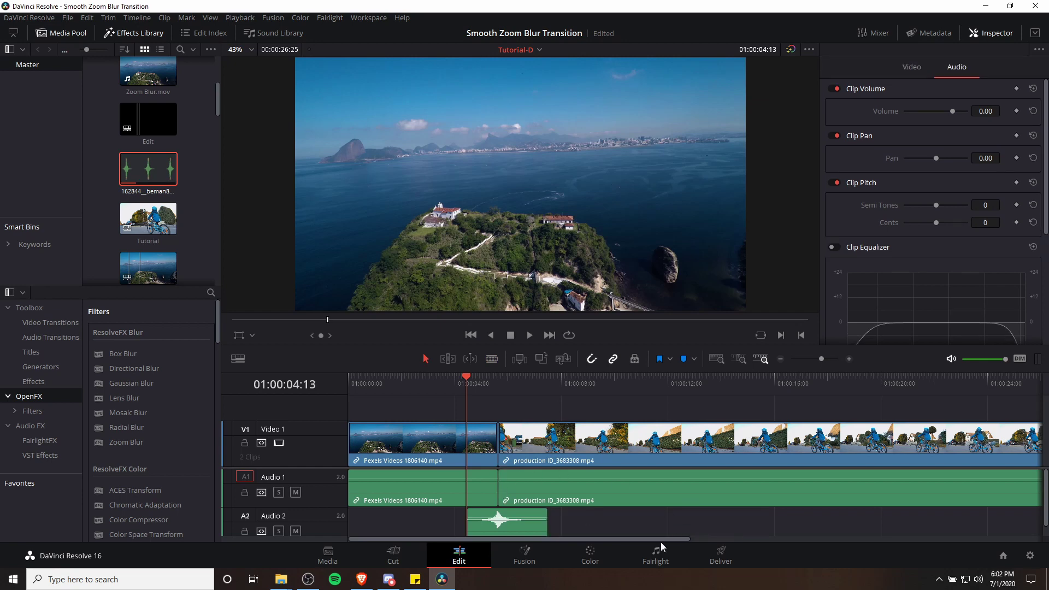
key(space)
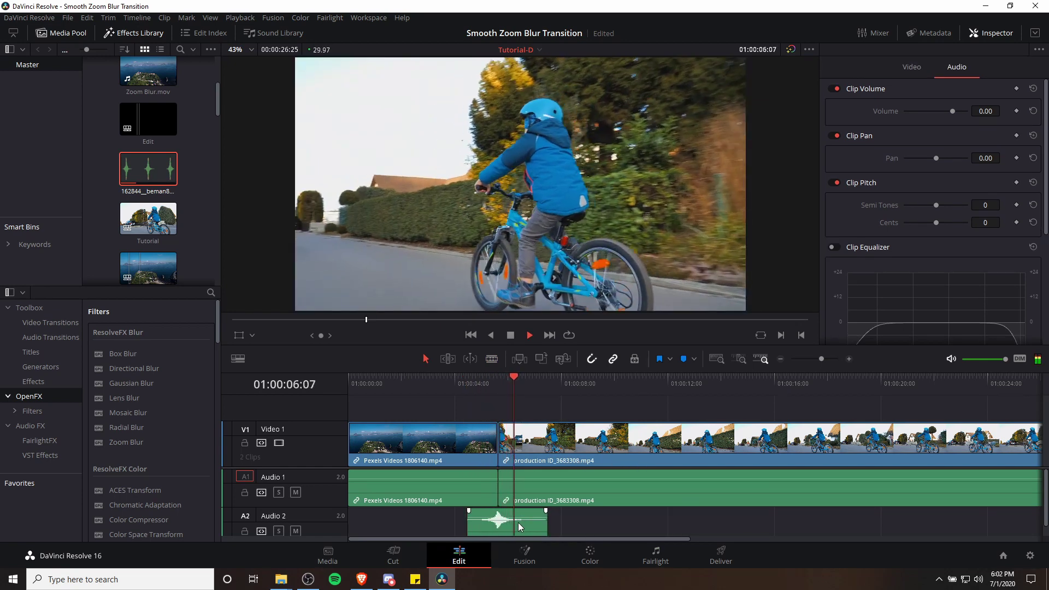
key(space)
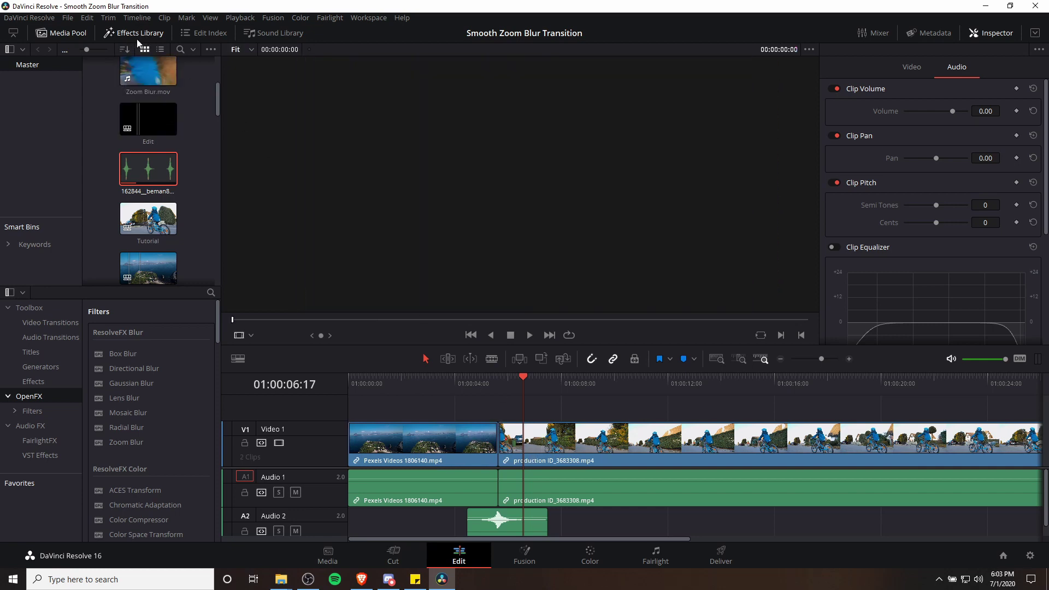
Add an Adjustment Clip on a new video track above the cut and trim it to the whoosh sound's length.
click(47, 385)
drag(125, 335, 464, 403)
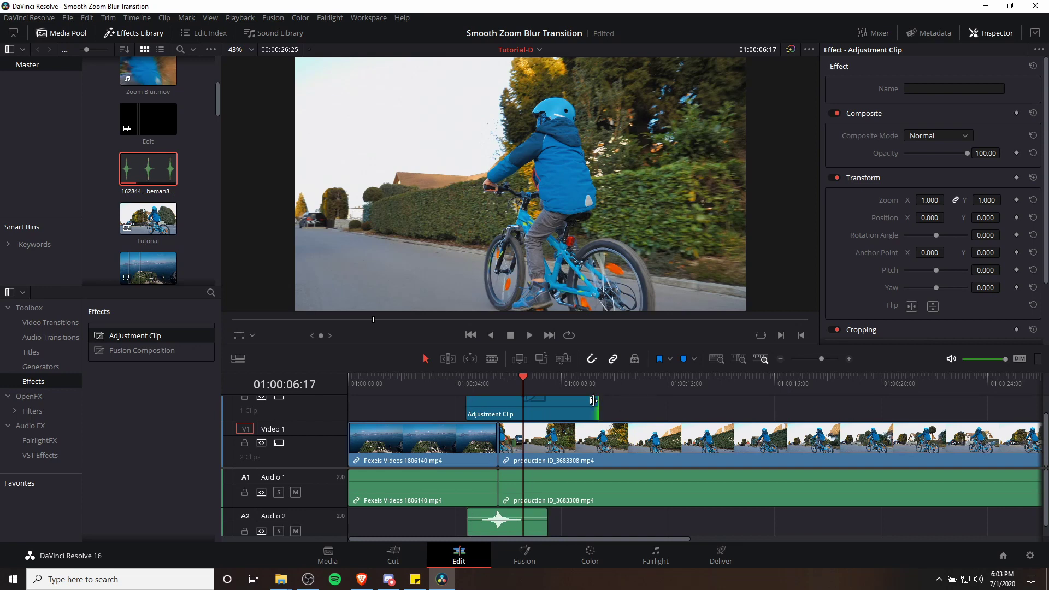
drag(593, 401, 545, 407)
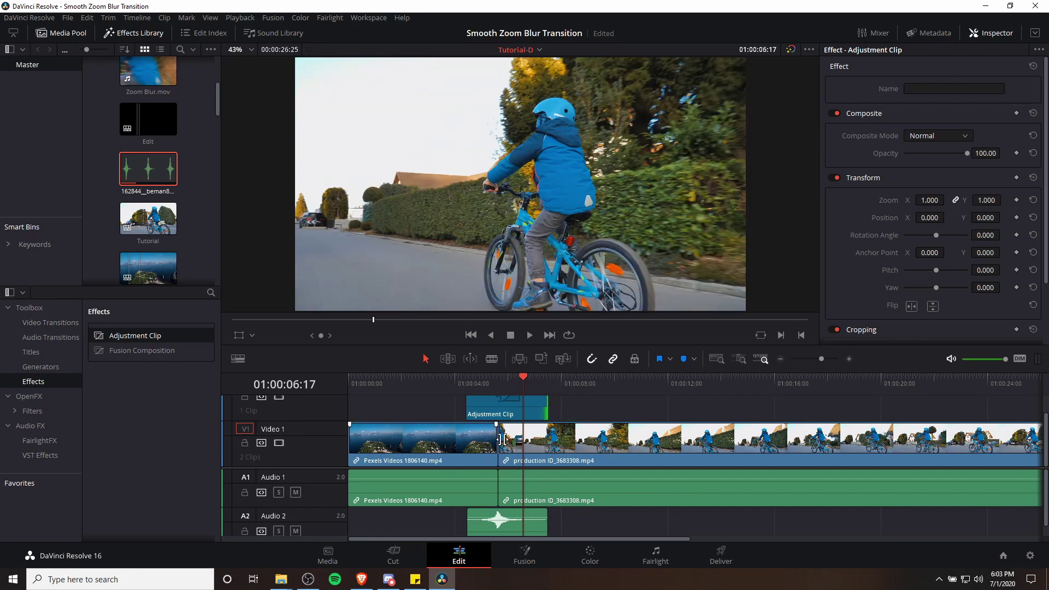
scroll(497, 407, up, 1)
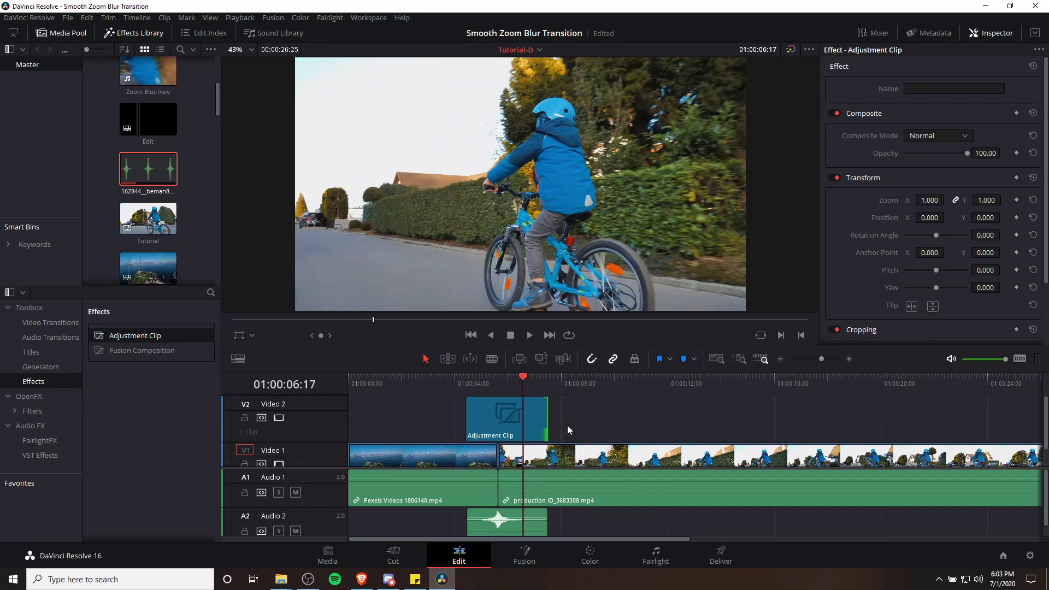
Enlarge the Audio 2 track and set starting Zoom and Position keyframes on the adjustment clip at 01:00:04:28.
click(479, 500)
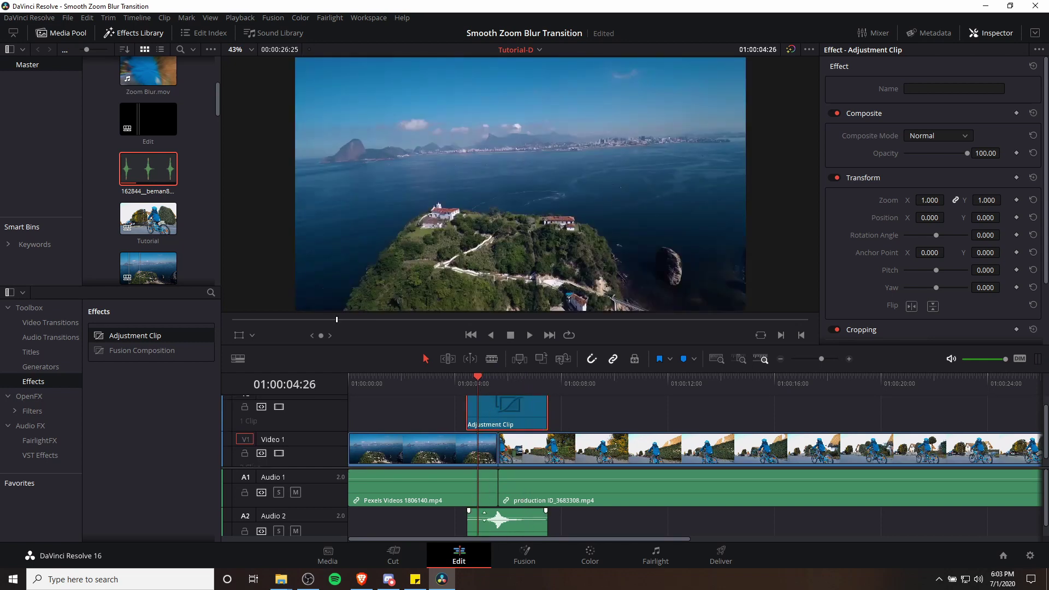
scroll(486, 526, down, 1)
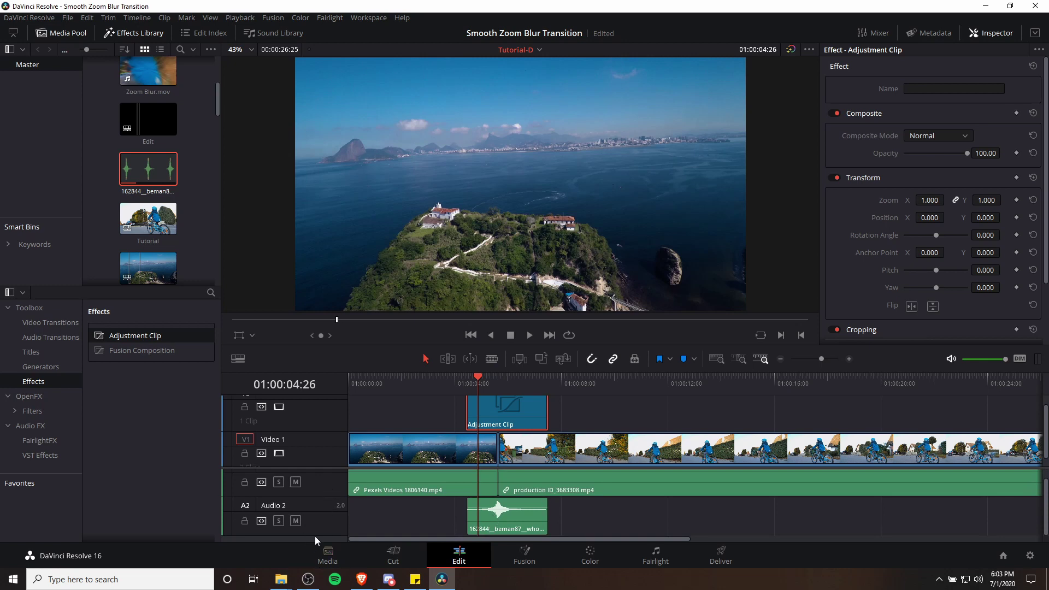
drag(317, 535, 316, 544)
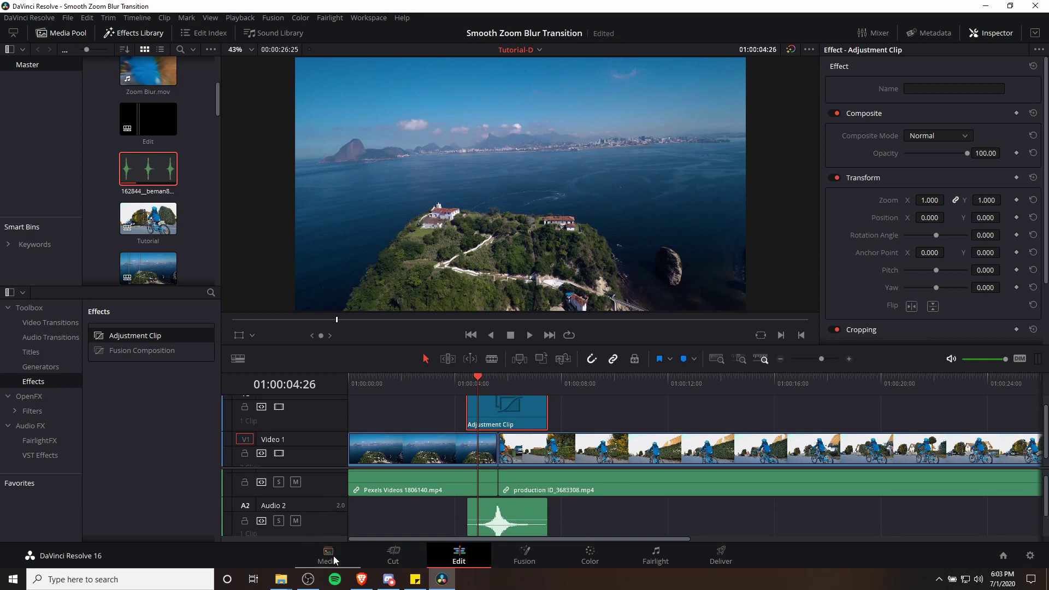
click(478, 380)
drag(479, 379, 480, 380)
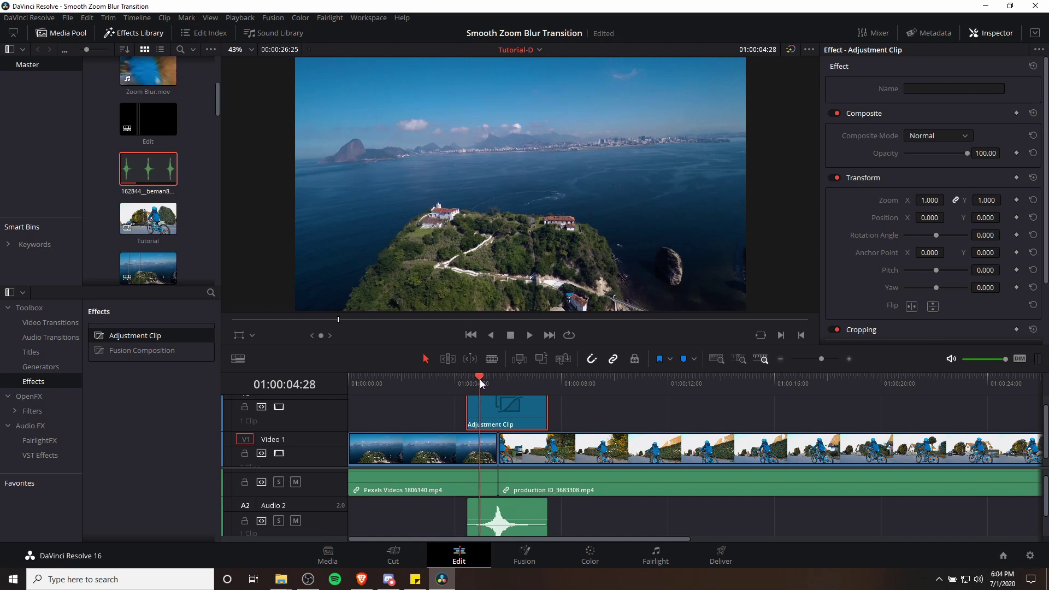
mouse_move(485, 517)
click(1016, 200)
click(1015, 218)
Set ending Zoom and Position keyframes on the adjustment clip at 01:00:06:19, keeping Zoom at 1.000 and Position at 0.000.
click(523, 385)
drag(522, 385, 526, 384)
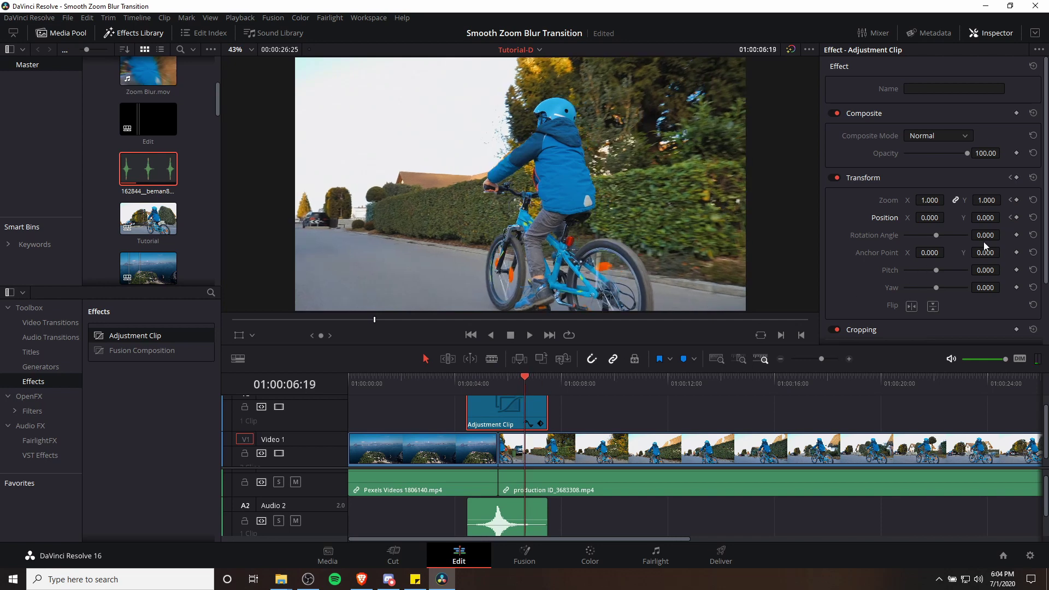
click(1018, 201)
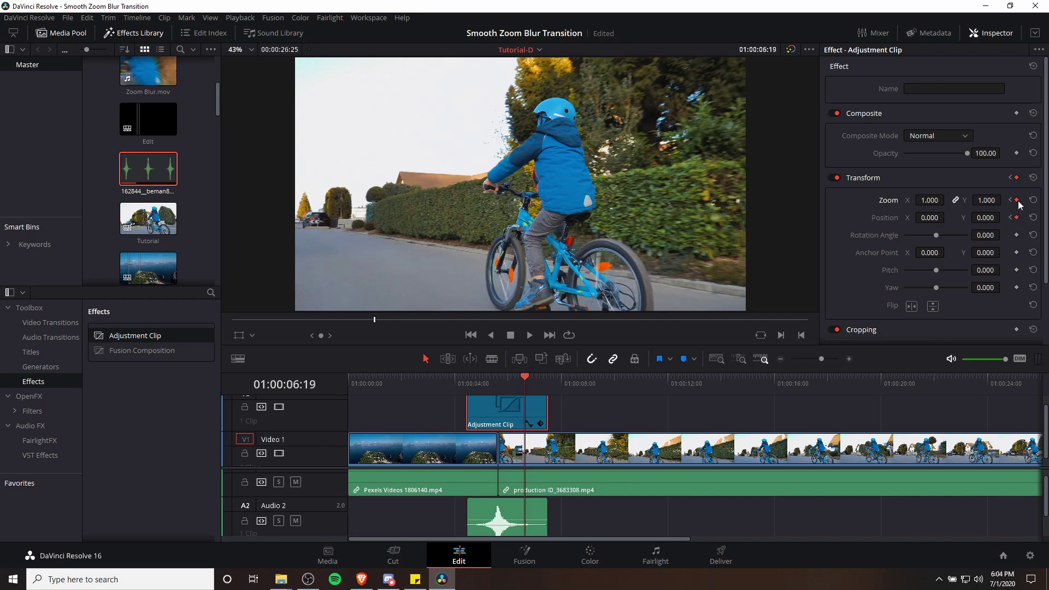
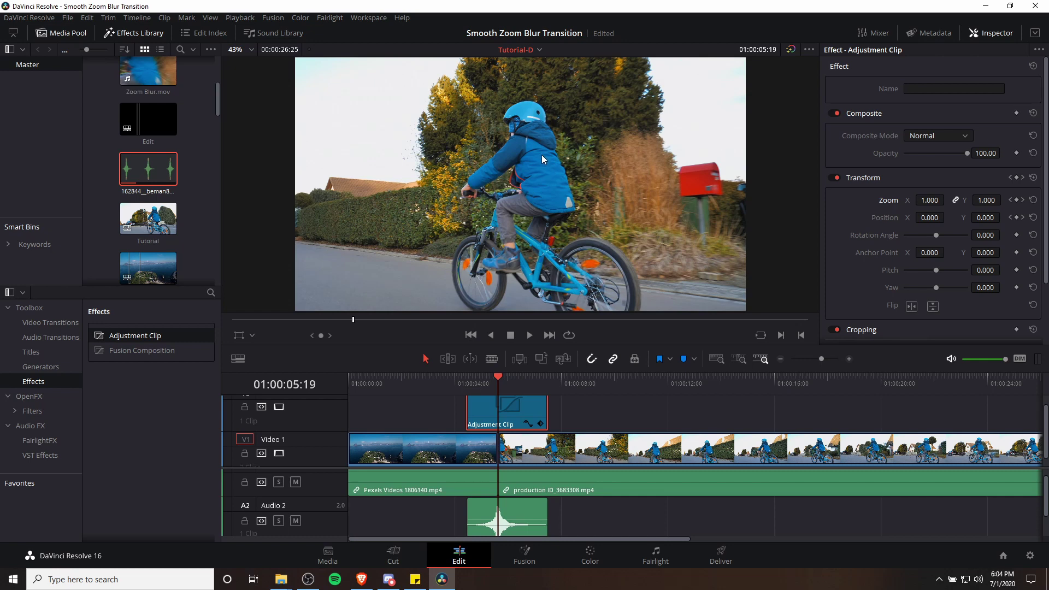
At the cut at 01:00:05:19, keyframe the adjustment clip's Zoom at 14.070 and Position X at -1492.
click(485, 375)
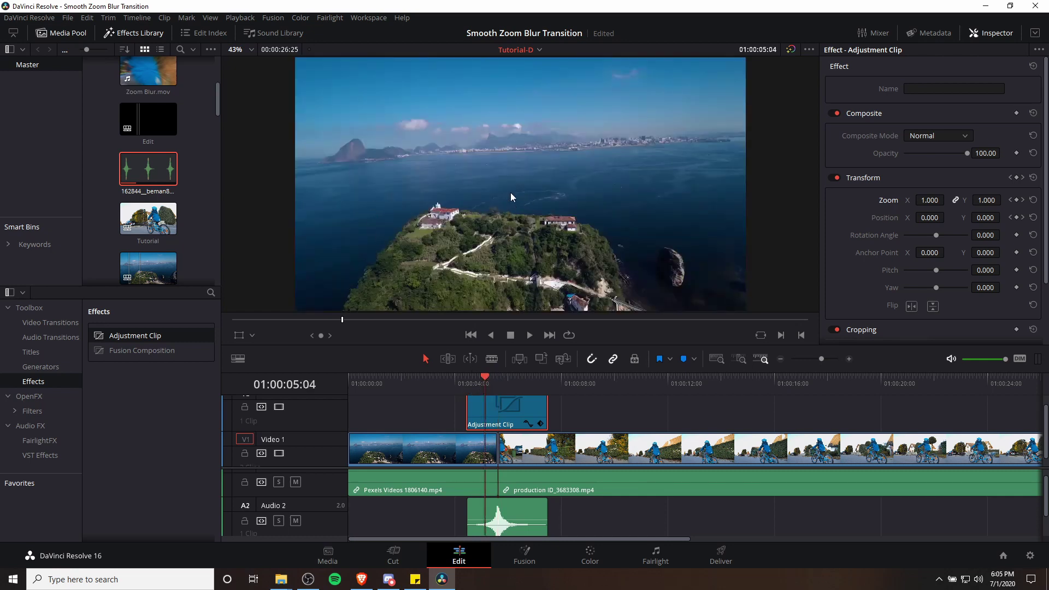
click(495, 383)
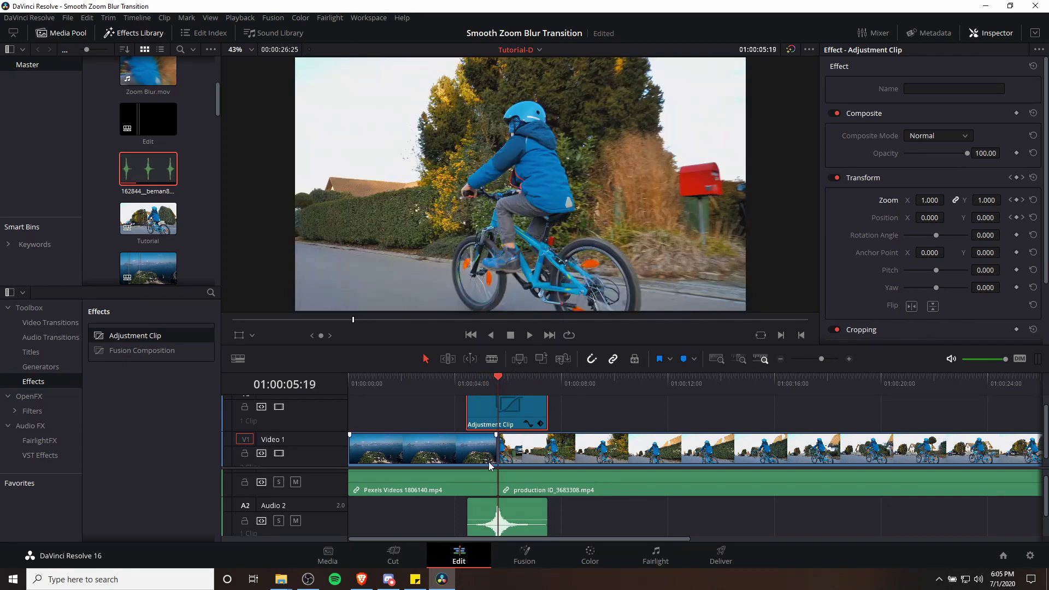
click(1016, 200)
mouse_move(929, 200)
mouse_down()
mouse_move(965, 199)
mouse_move(947, 200)
mouse_up()
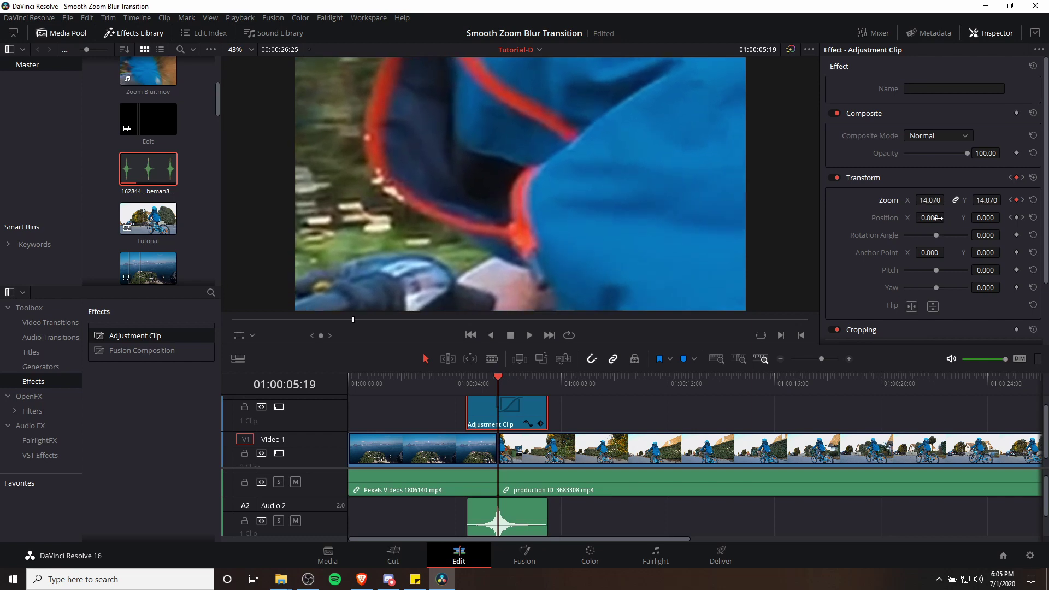
drag(938, 218, 938, 218)
Try a different Position X one frame before the cut, undo it, and return to 01:00:05:19.
key(Left)
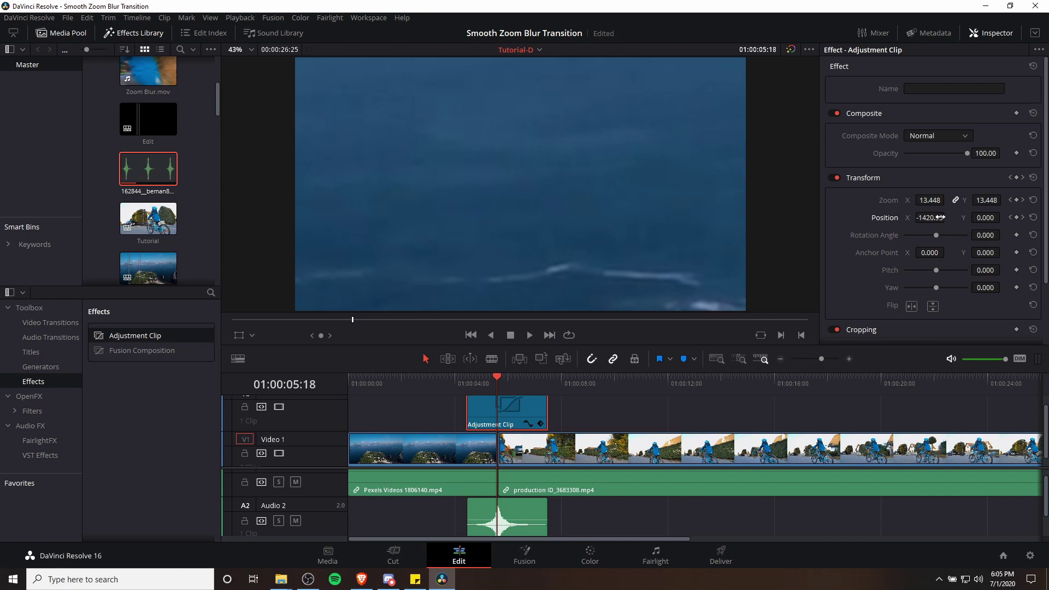
drag(955, 217, 948, 217)
key(ctrl+z)
key(Right)
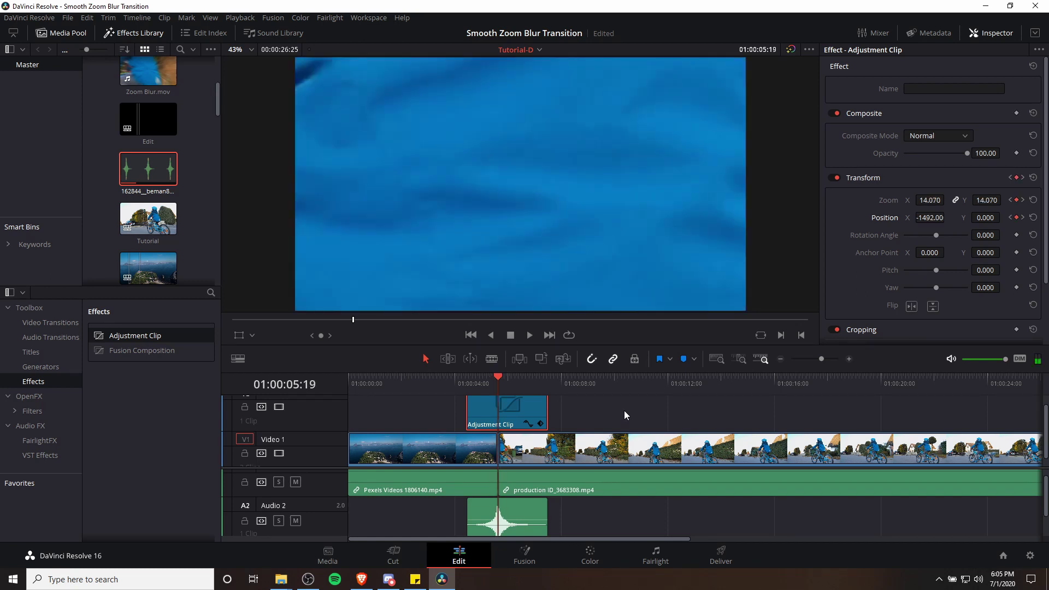
Play the sequence from 01:00:04:00 through the cut to check the adjustment clip's zoom motion.
key(bracketleft)
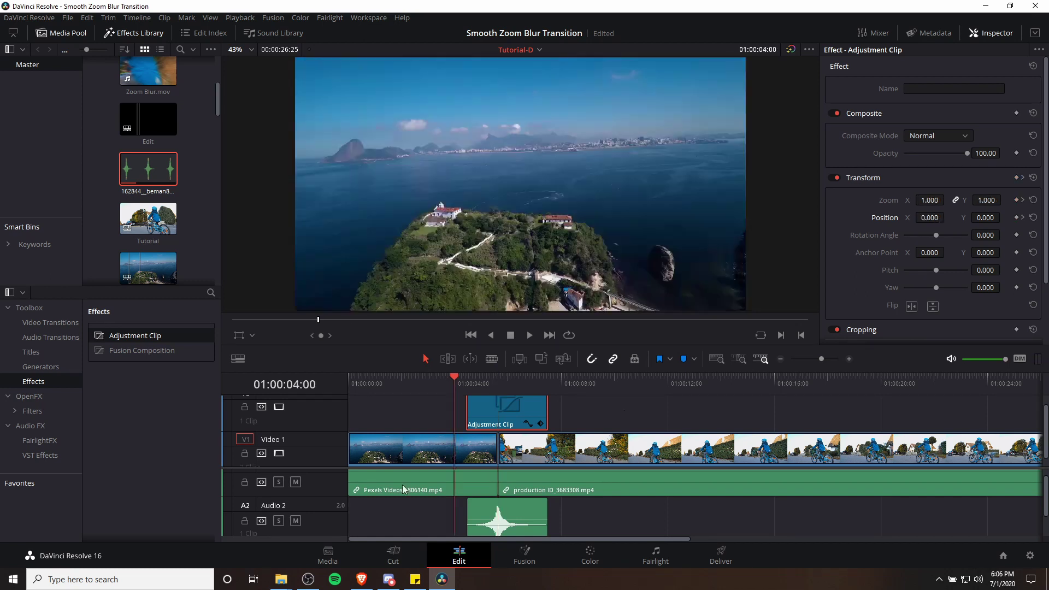
click(531, 334)
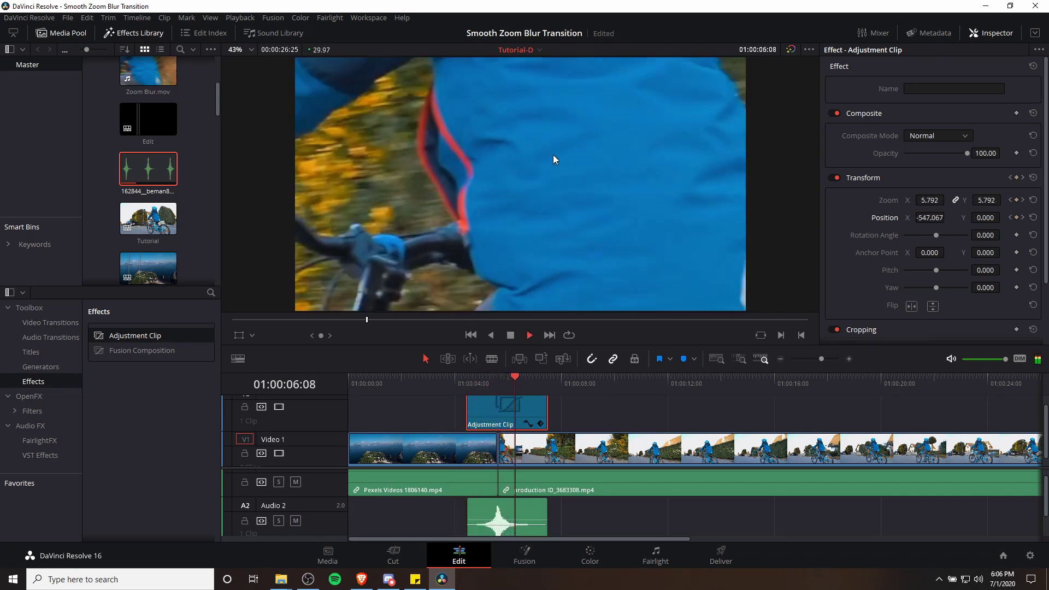
click(509, 336)
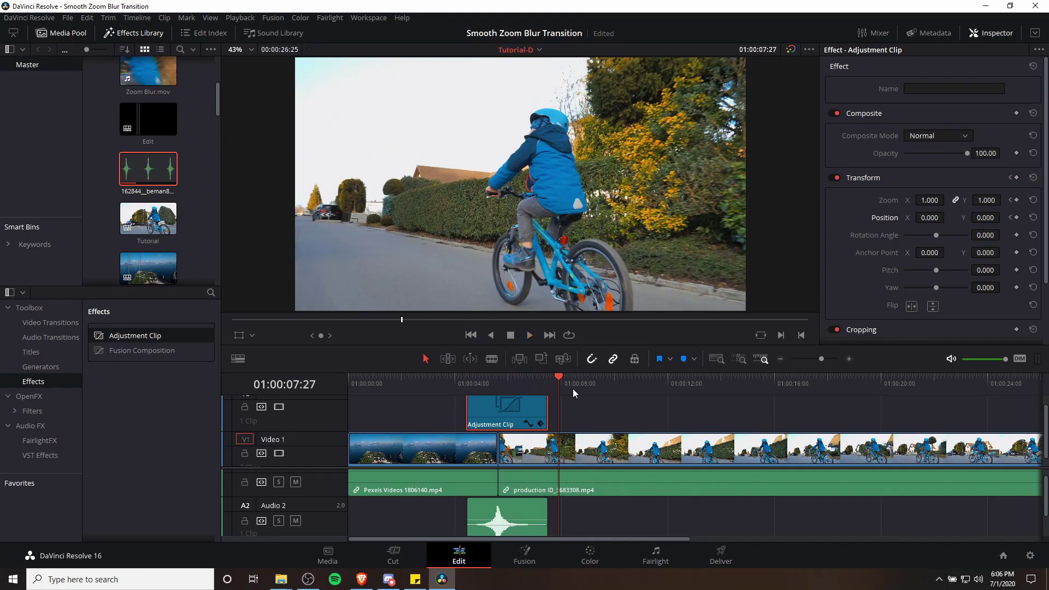
Add a Smooth Cut video transition at the cut between the two Video 1 clips and set its duration to 6 frames.
click(499, 379)
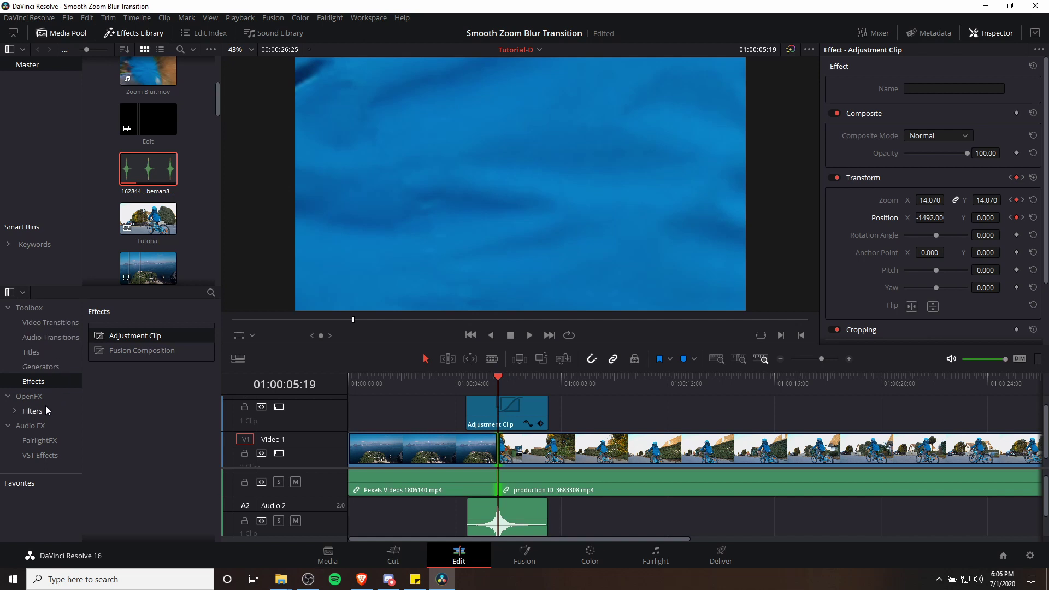
click(62, 325)
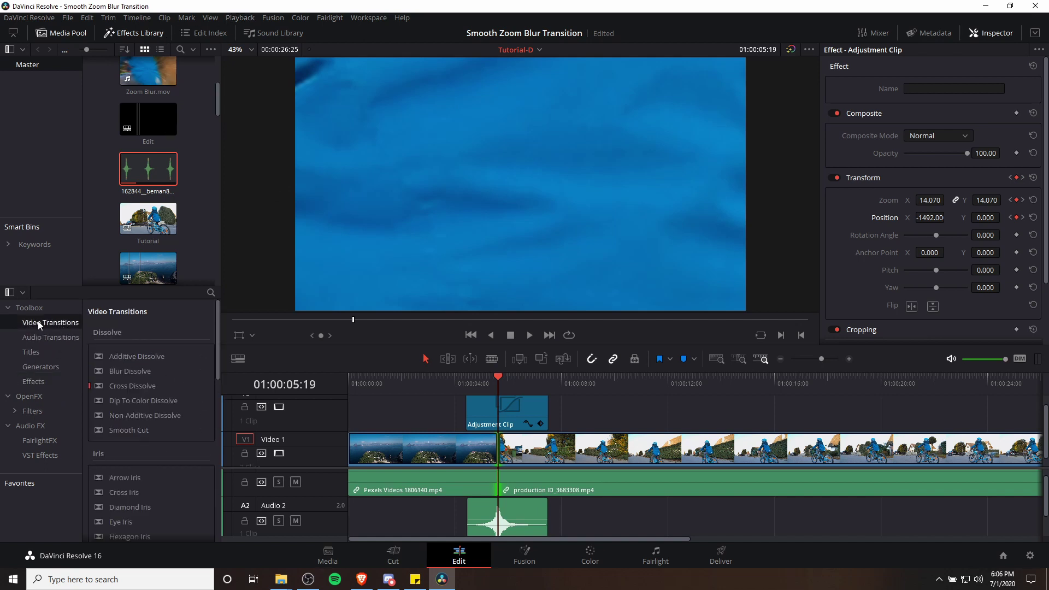
drag(130, 430, 498, 456)
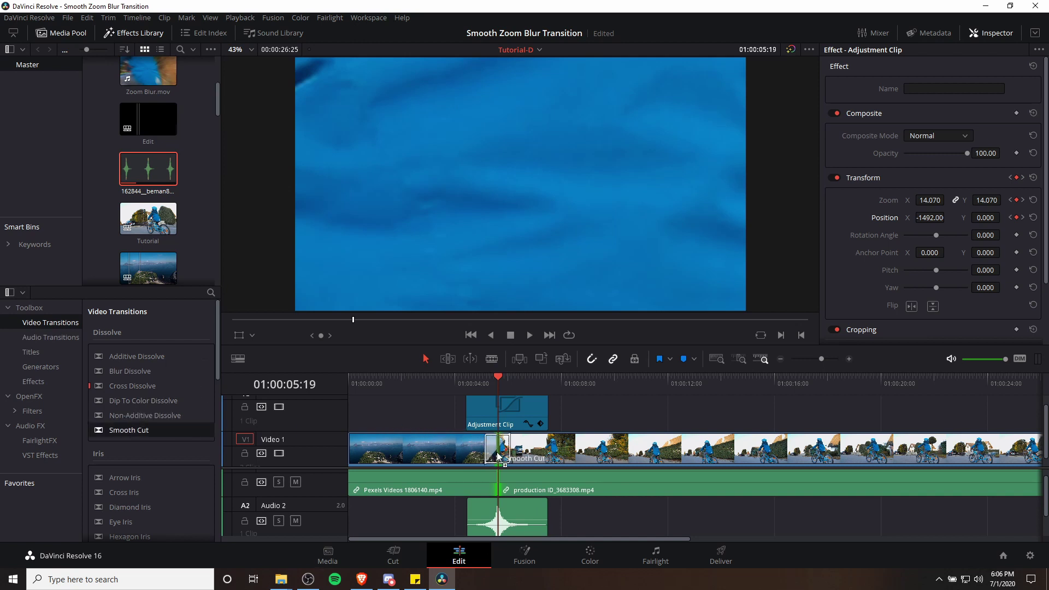
click(505, 451)
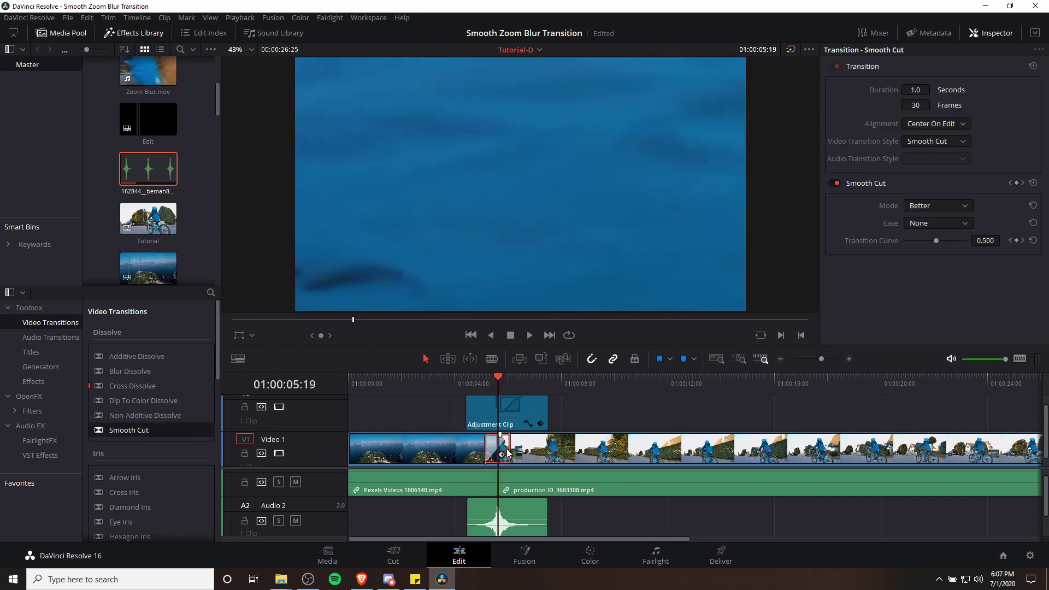
click(920, 104)
text(4)
key(Return)
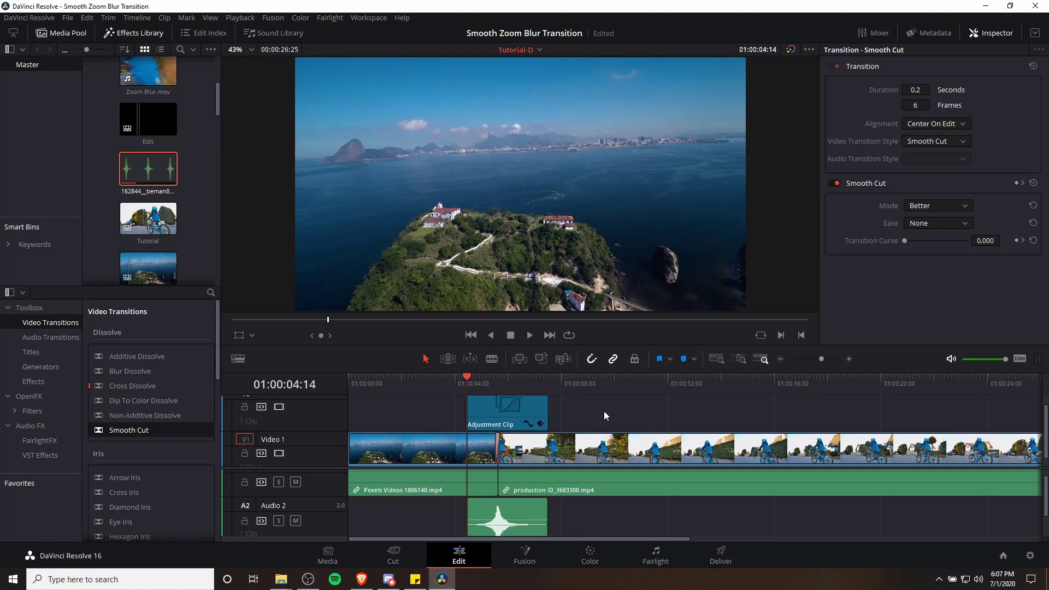
Play the sequence from just before the cut to check the Smooth Cut transition.
key(space)
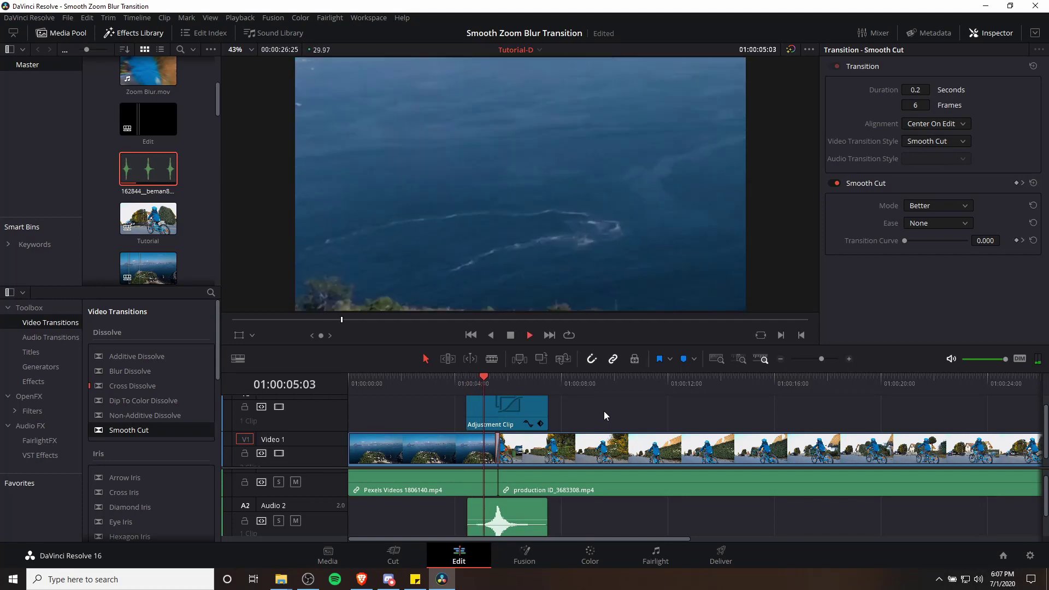
click(475, 381)
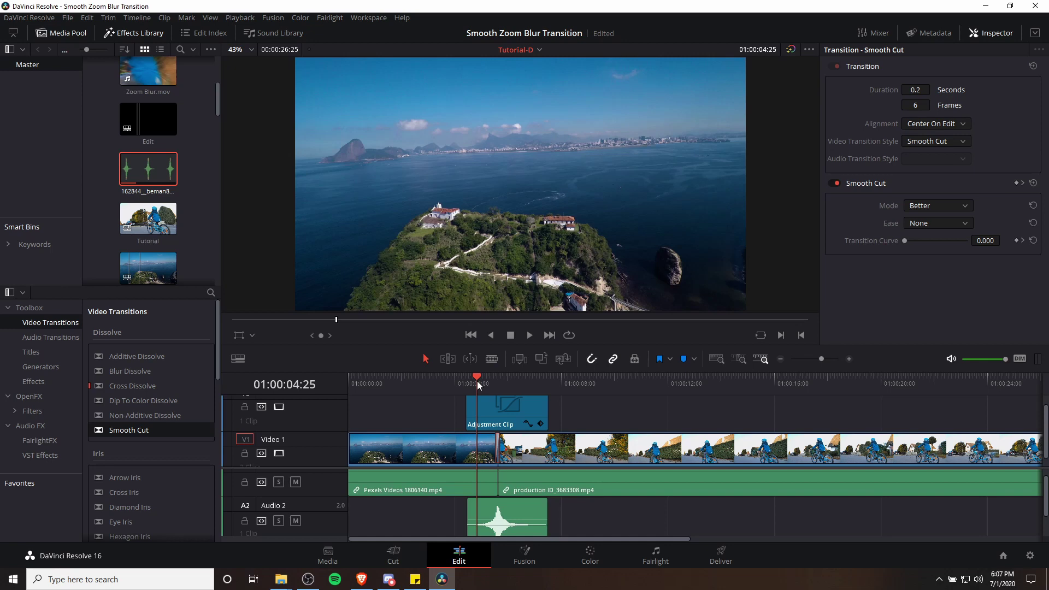
key(space)
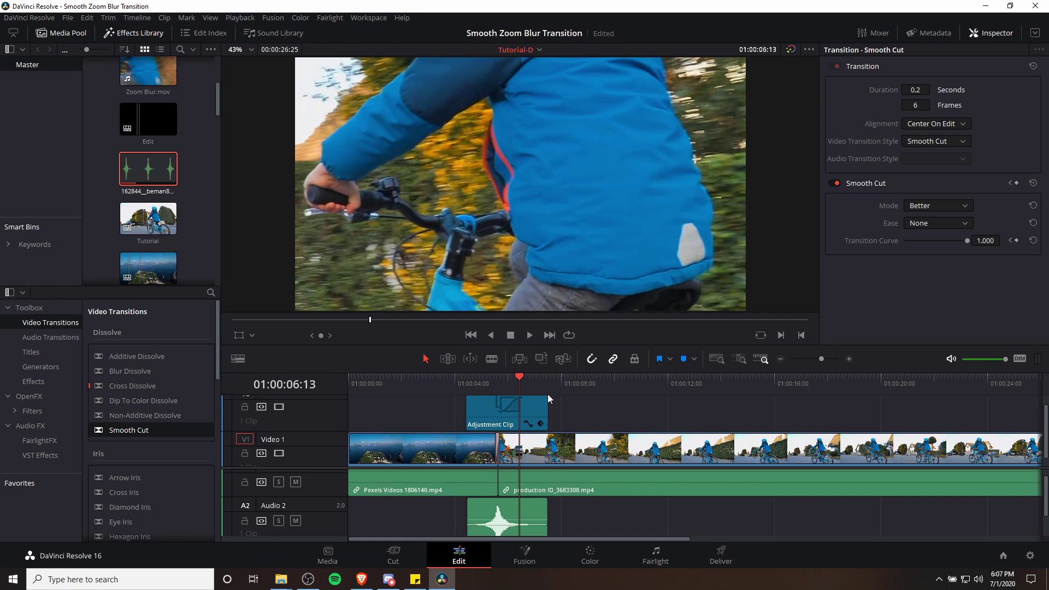
Apply the Zoom Blur filter to the adjustment clip and open the filter's settings.
click(500, 414)
click(30, 397)
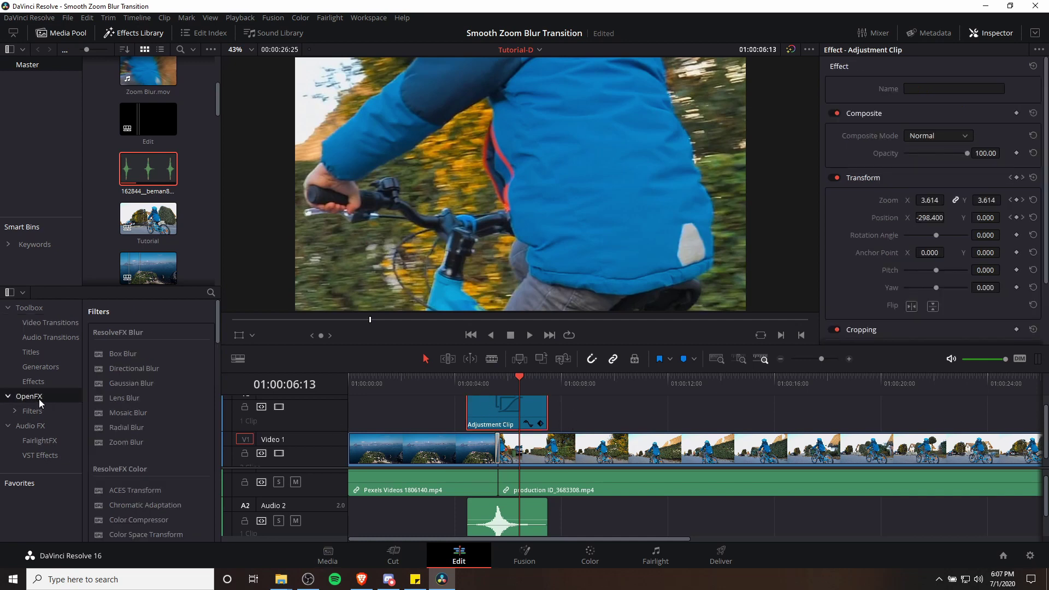
drag(130, 441, 509, 418)
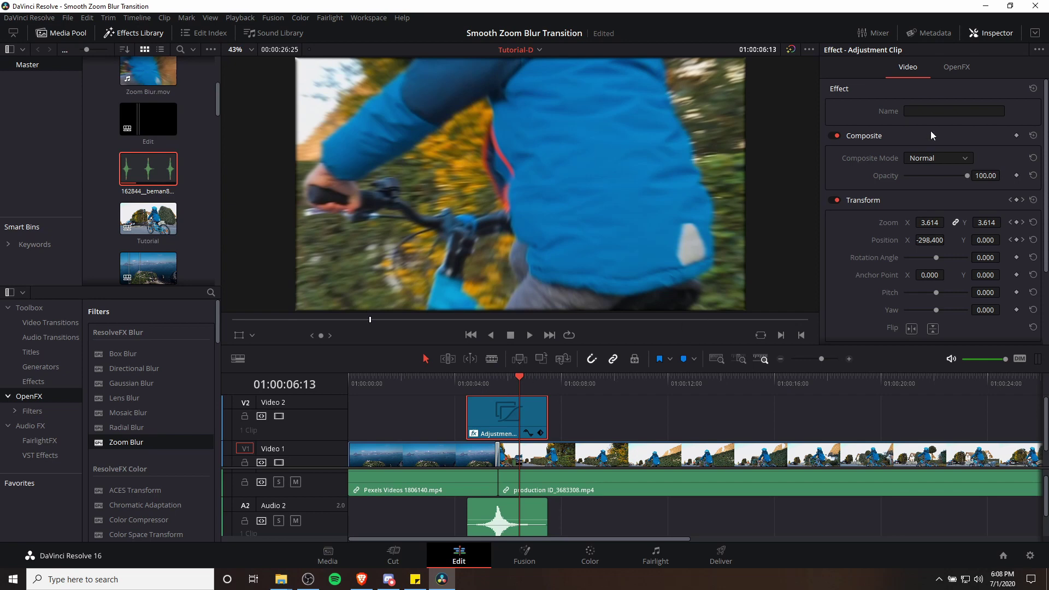
click(959, 71)
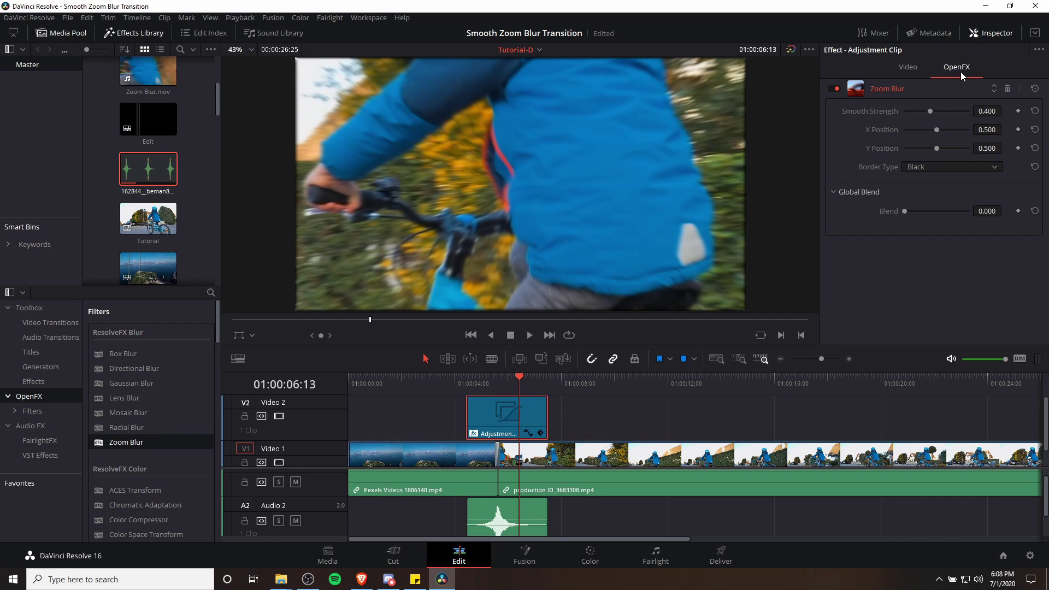
At the adjustment clip's start, 01:00:04:13, keyframe the Zoom Blur's Smooth Strength at 0.150.
key(Up)
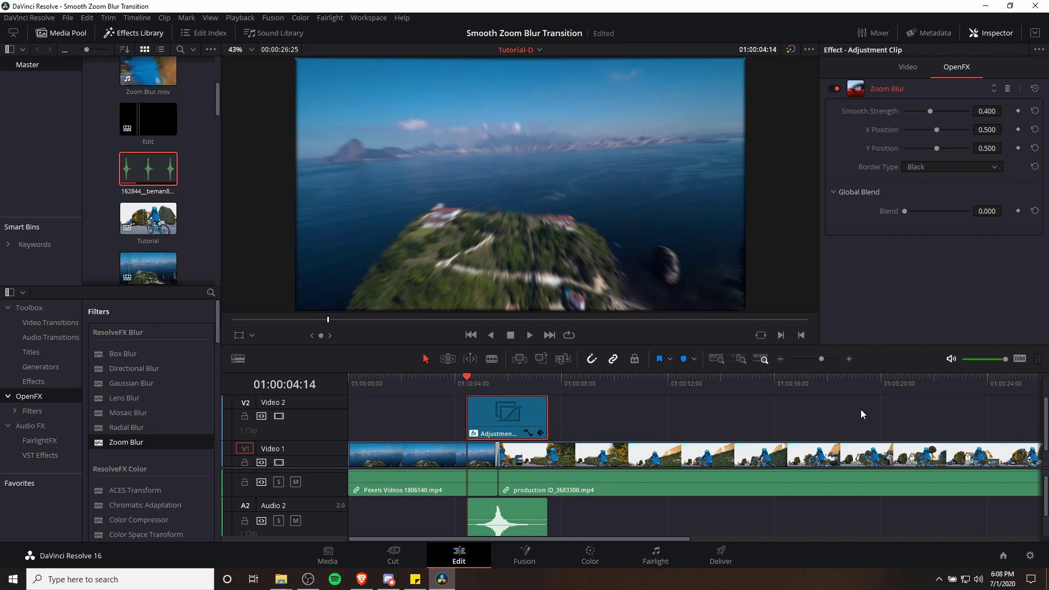
key(Left)
key(Left)
key(Right)
key(Left)
key(Right)
key(Left)
key(Right)
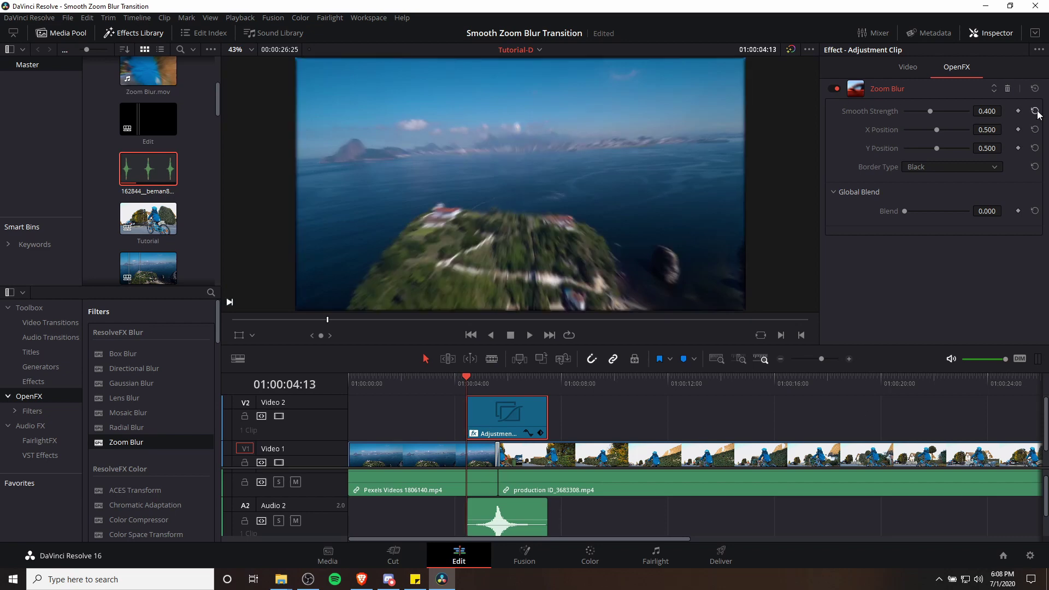
click(988, 111)
text(0.15)
key(Return)
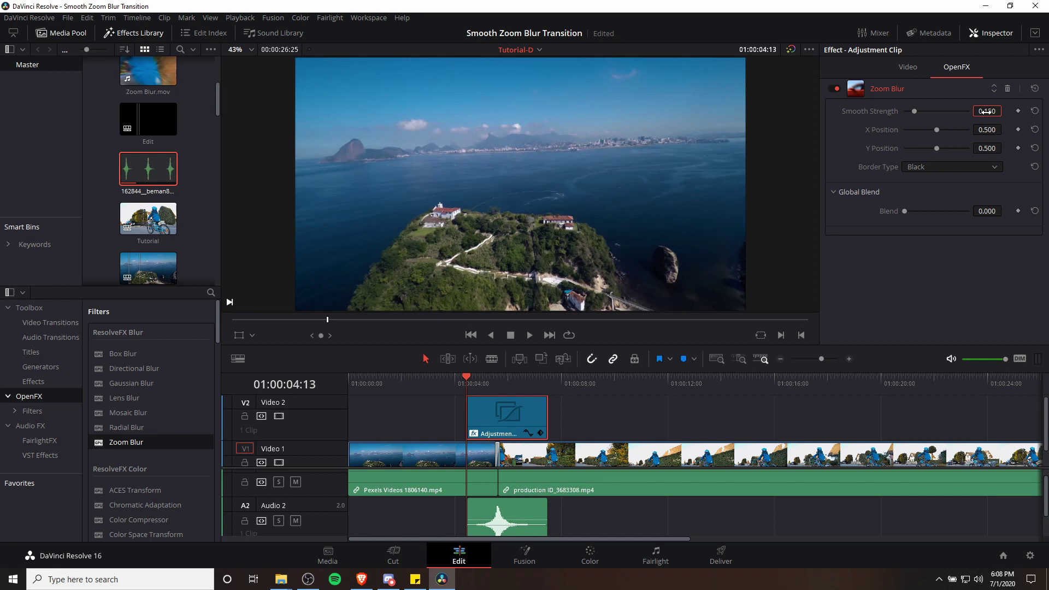
click(1018, 111)
click(599, 403)
key(Left)
key(Right)
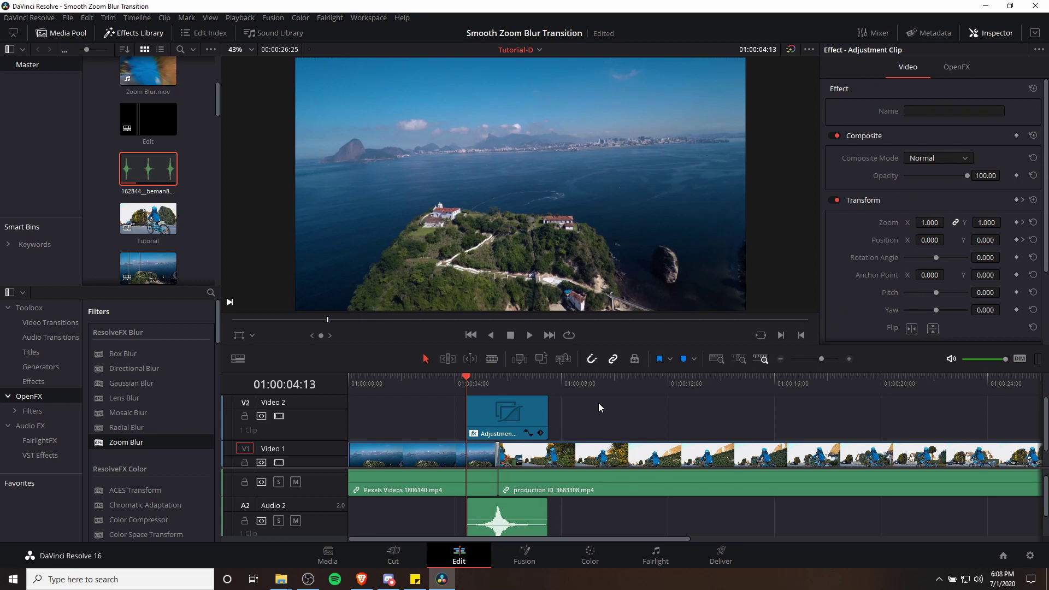
At the adjustment clip's end, 01:00:07:15, keyframe the Zoom Blur's Smooth Strength at 0.150.
click(546, 382)
click(534, 417)
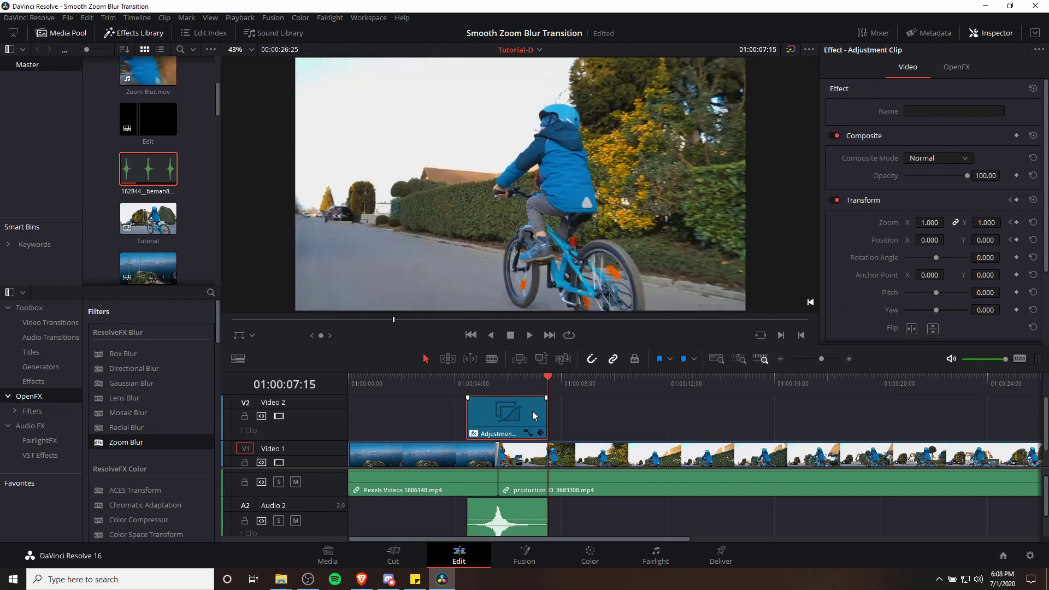
click(956, 67)
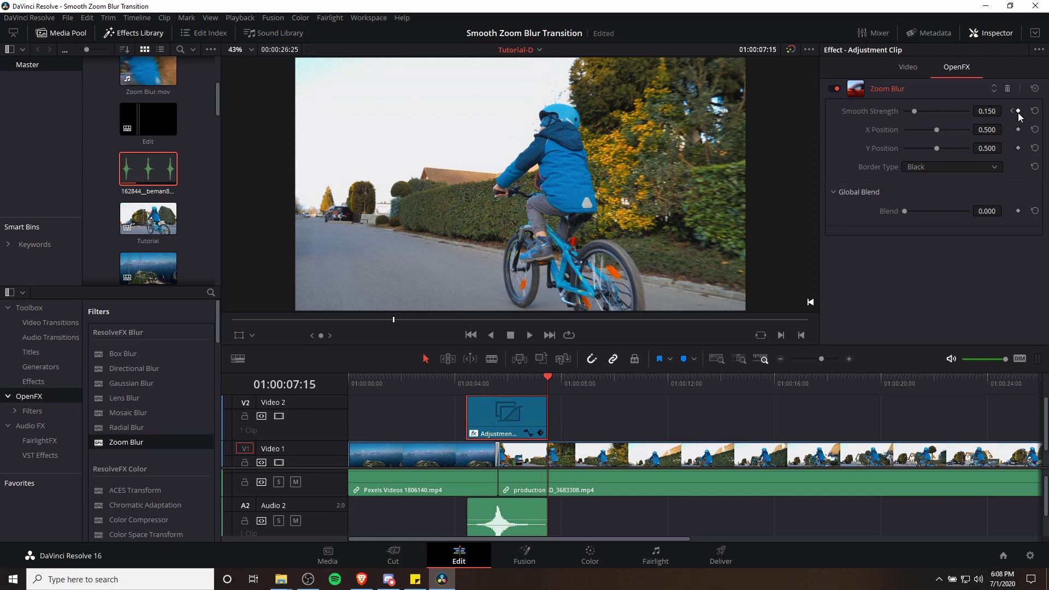
At the cut, 01:00:05:19, keyframe the Zoom Blur's Smooth Strength at 0.800 and set its Border Type to Replicate.
click(500, 383)
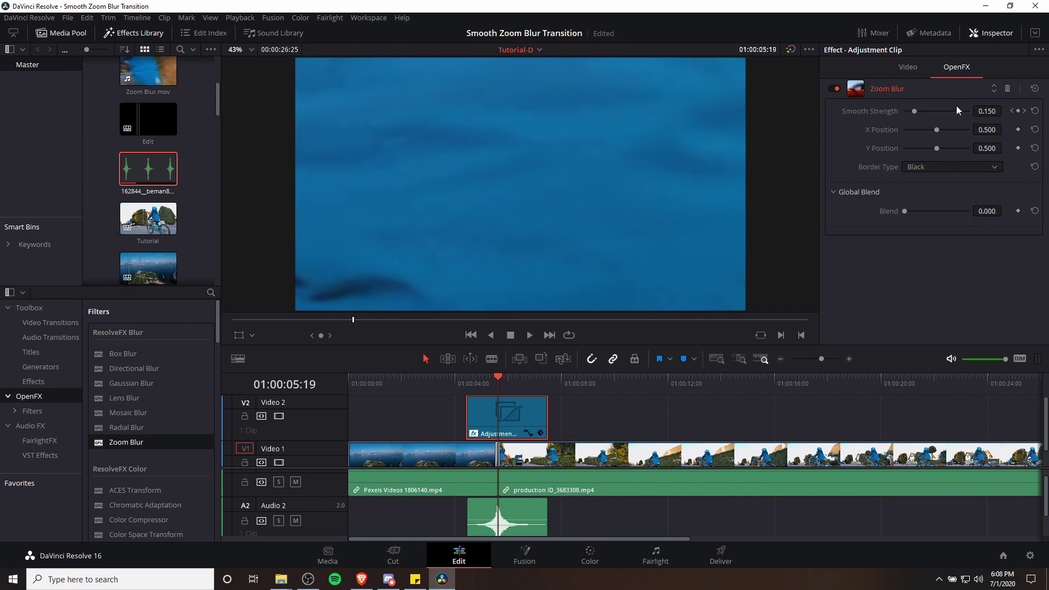
drag(981, 110, 1005, 110)
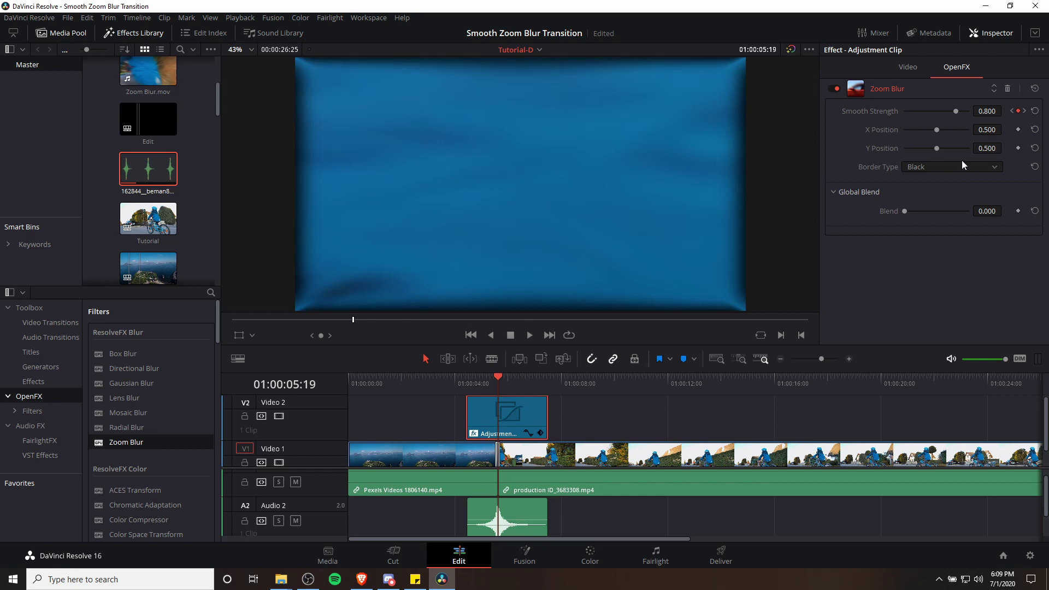
click(931, 169)
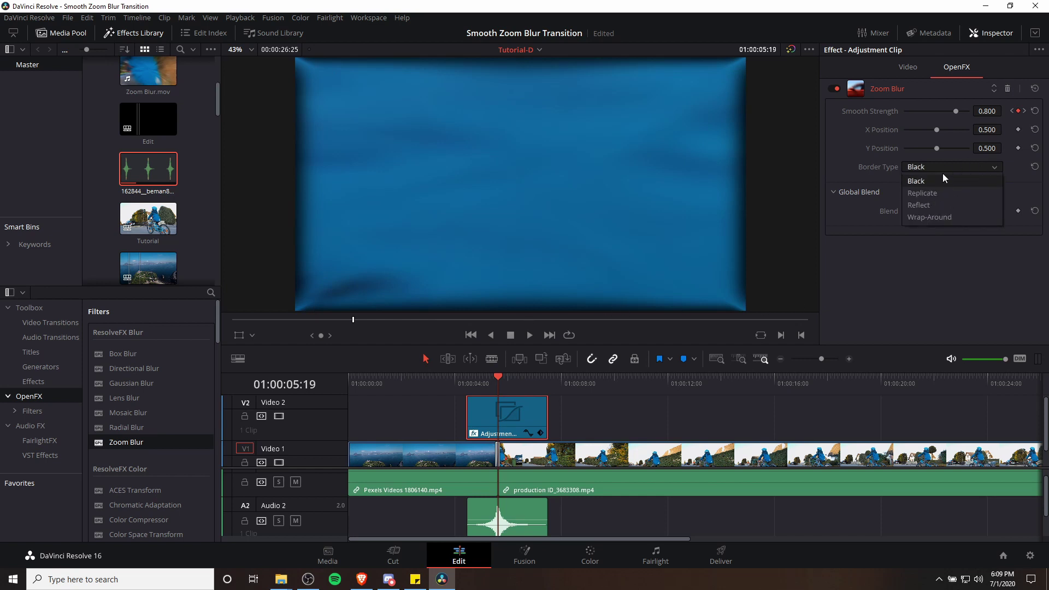
click(955, 192)
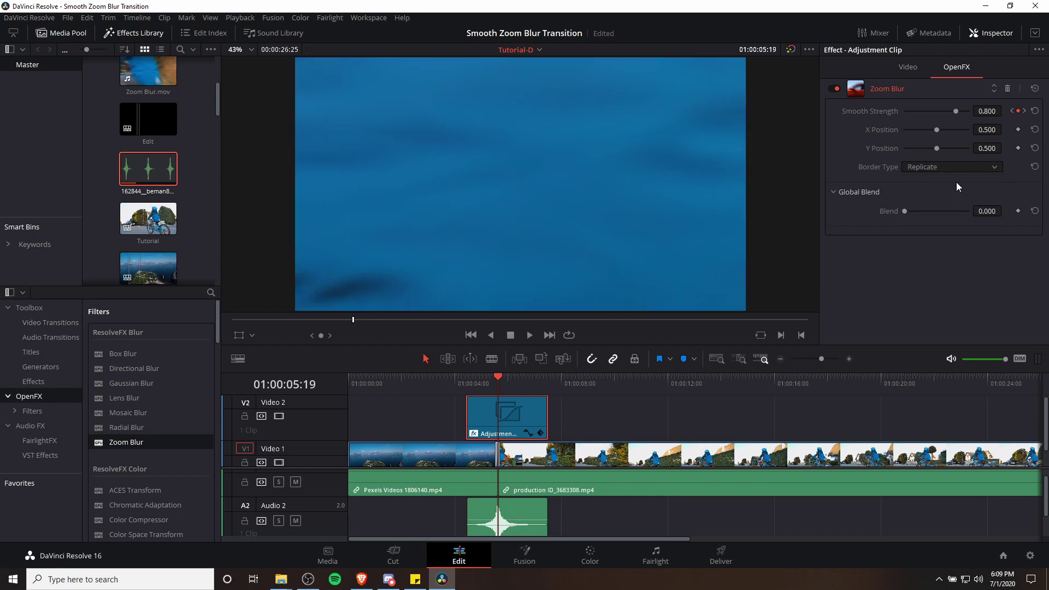
Try the Reflect and Wrap-Around border types for the Zoom Blur at 01:00:06:12 and return to Replicate.
click(962, 168)
drag(511, 386, 519, 389)
click(927, 169)
click(929, 204)
click(939, 170)
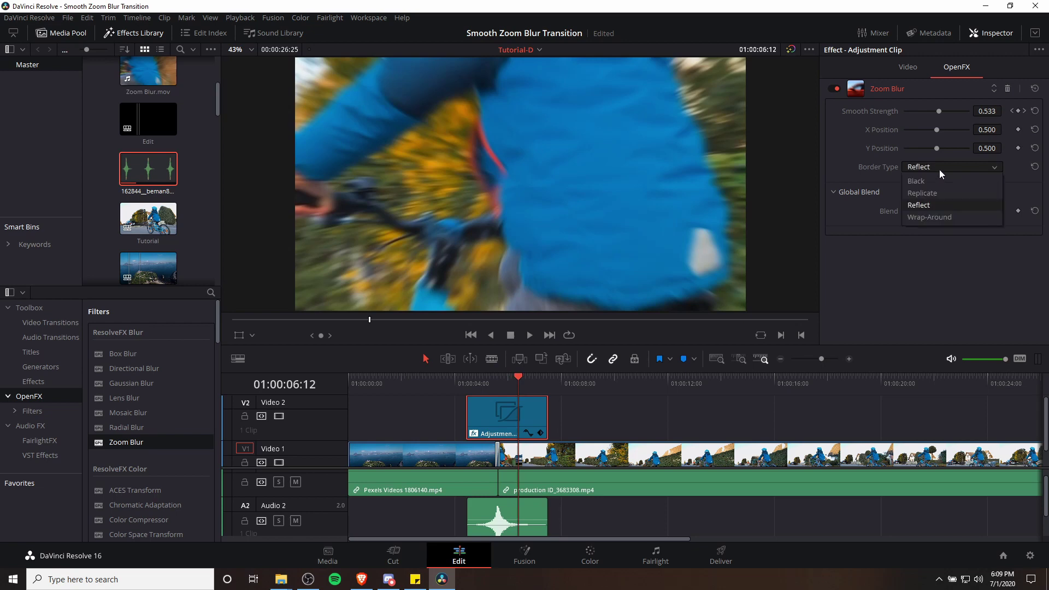
click(932, 217)
click(938, 167)
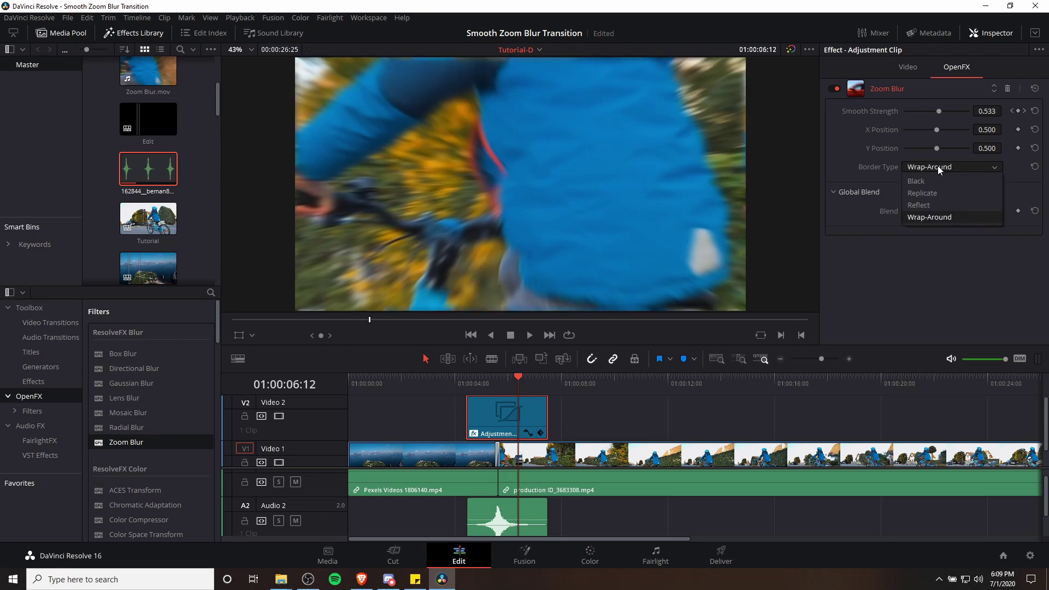
click(937, 191)
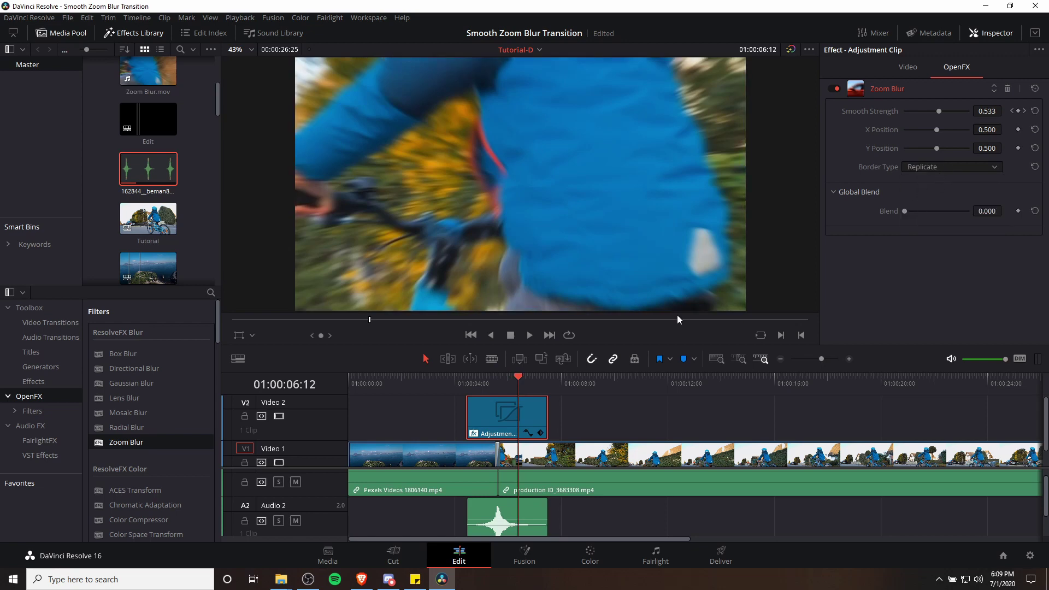
Play the transition from the adjustment clip's start to check the keyframed zoom blur.
drag(477, 382, 464, 391)
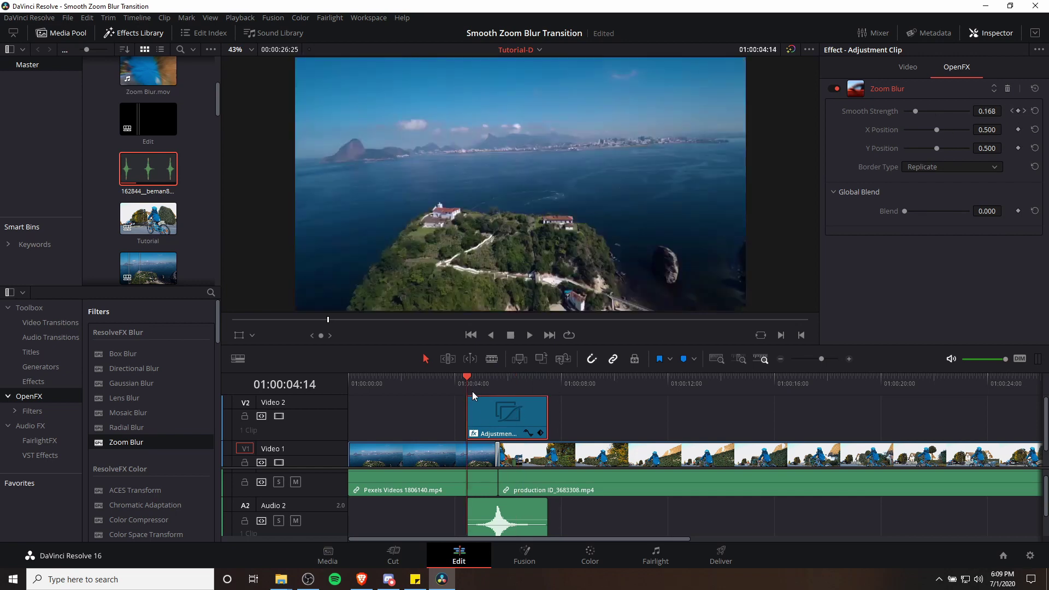
key(Left)
click(528, 336)
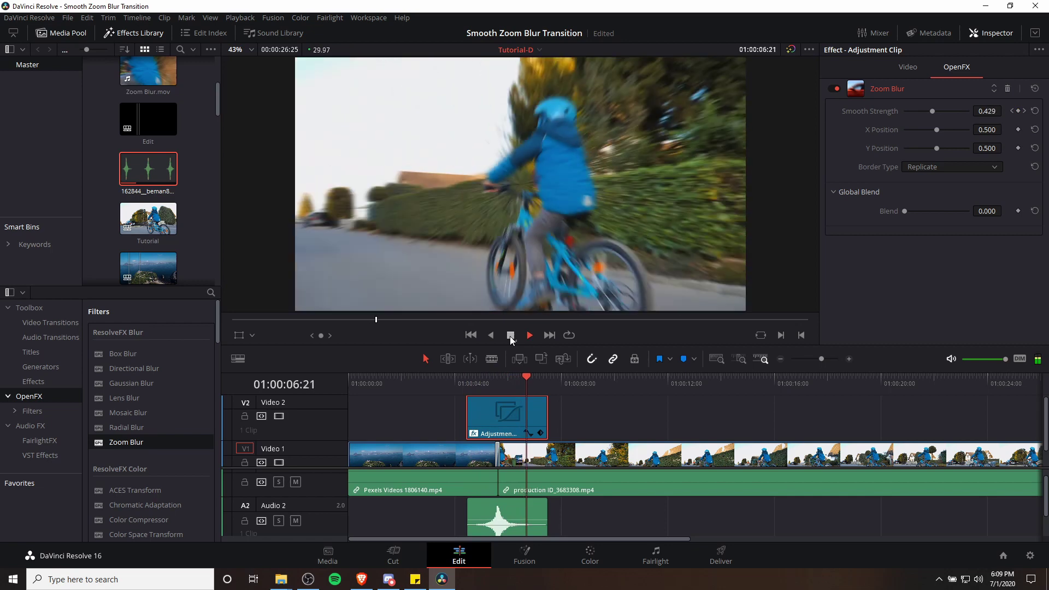
click(510, 335)
click(527, 337)
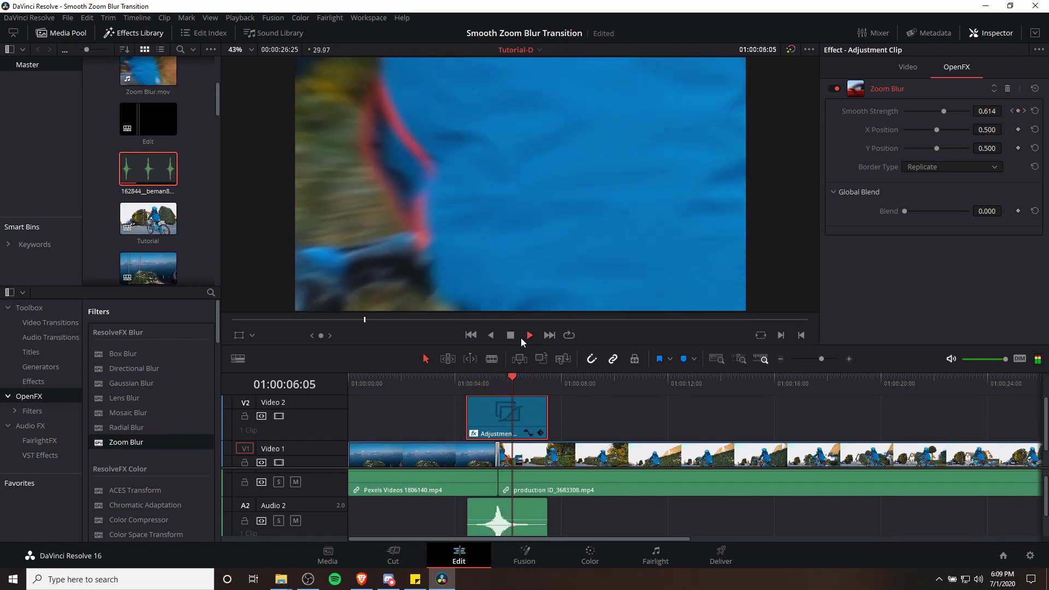
click(512, 336)
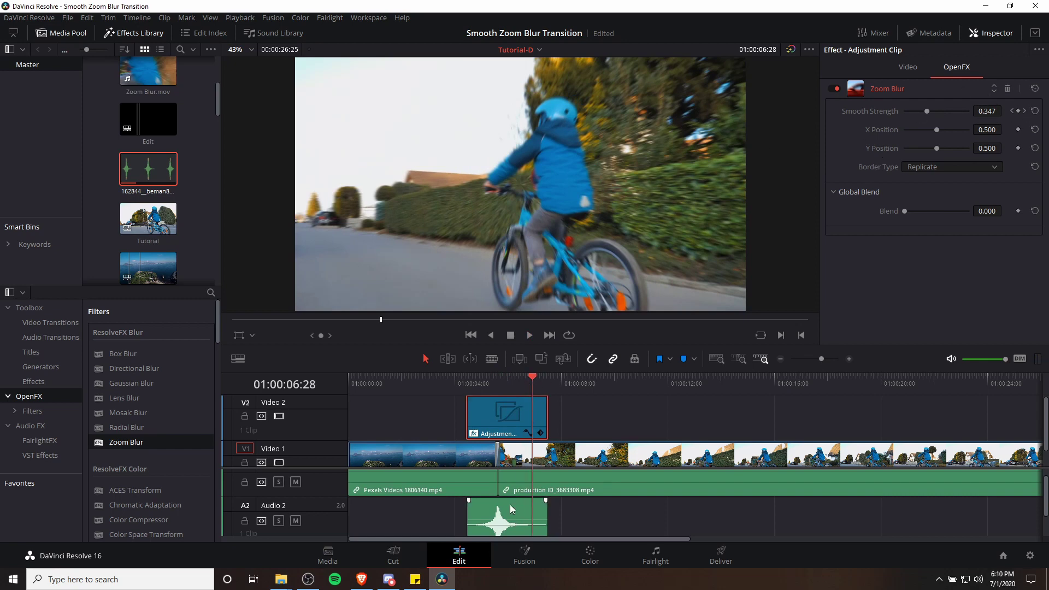
Keyframe the Zoom Blur's Smooth Strength at 0.150 at 01:00:06:18 and remove its keyframe at 01:00:07:15.
click(527, 382)
drag(526, 381, 523, 382)
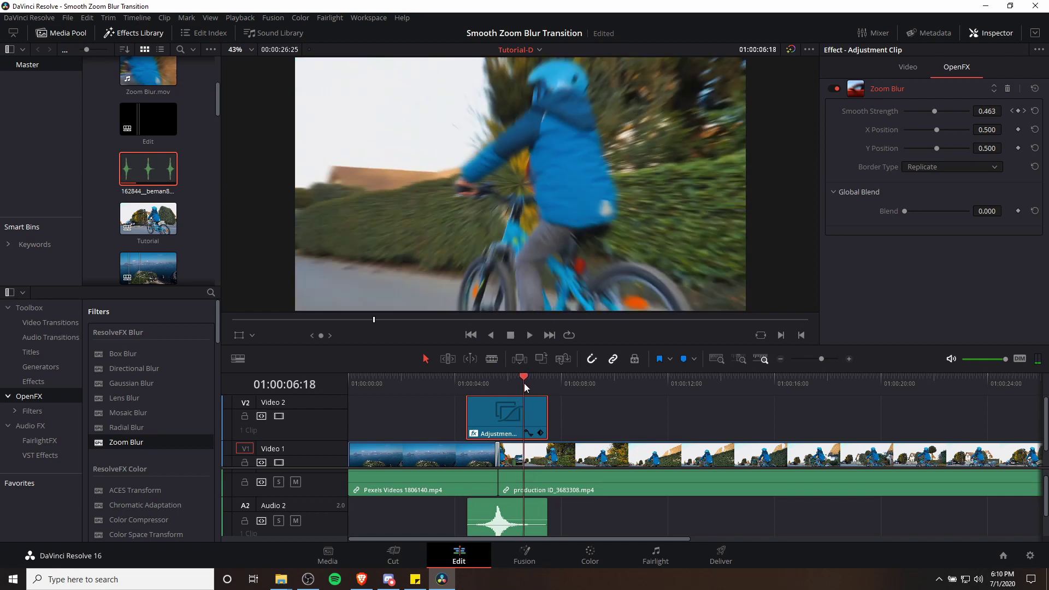
click(986, 112)
text(0.15)
key(Return)
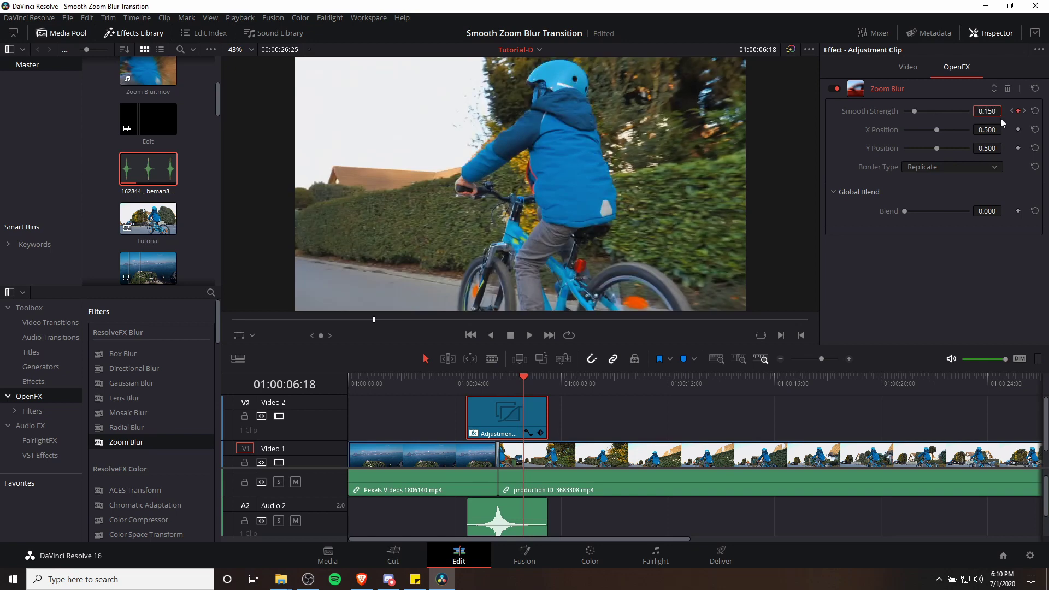
click(541, 434)
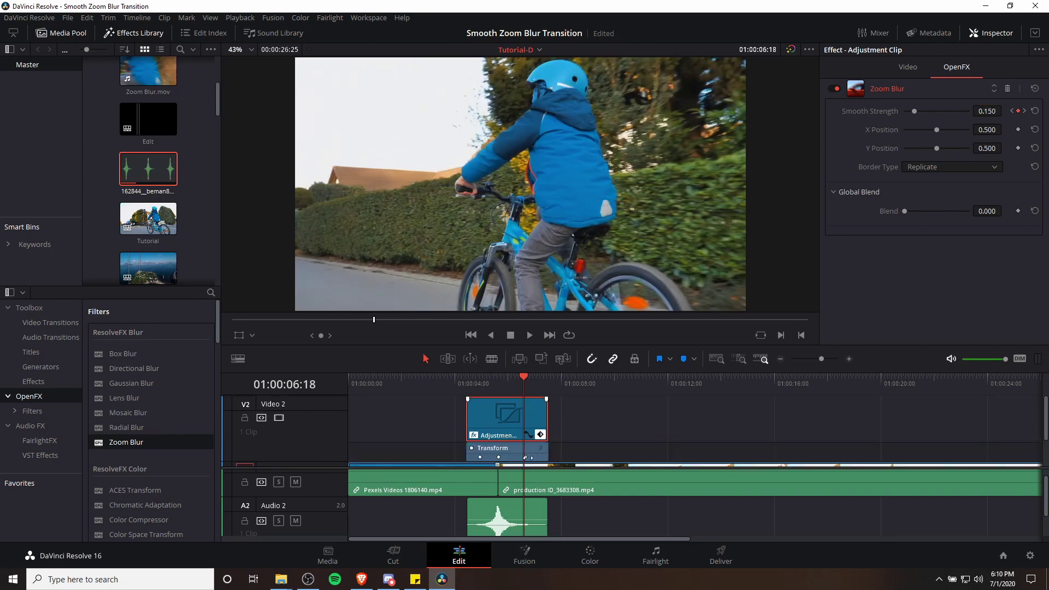
click(541, 434)
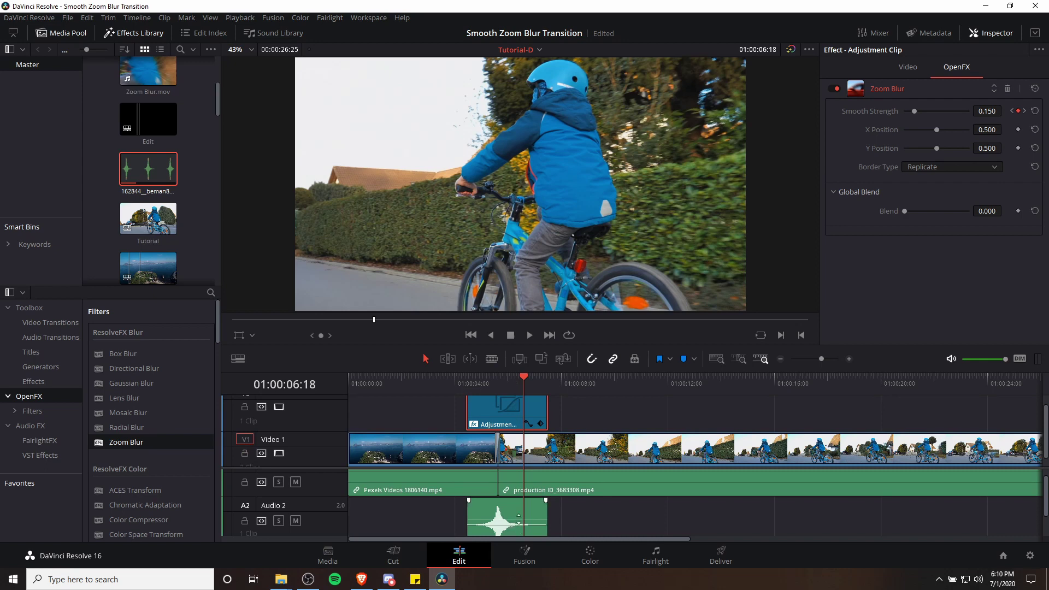
click(1026, 112)
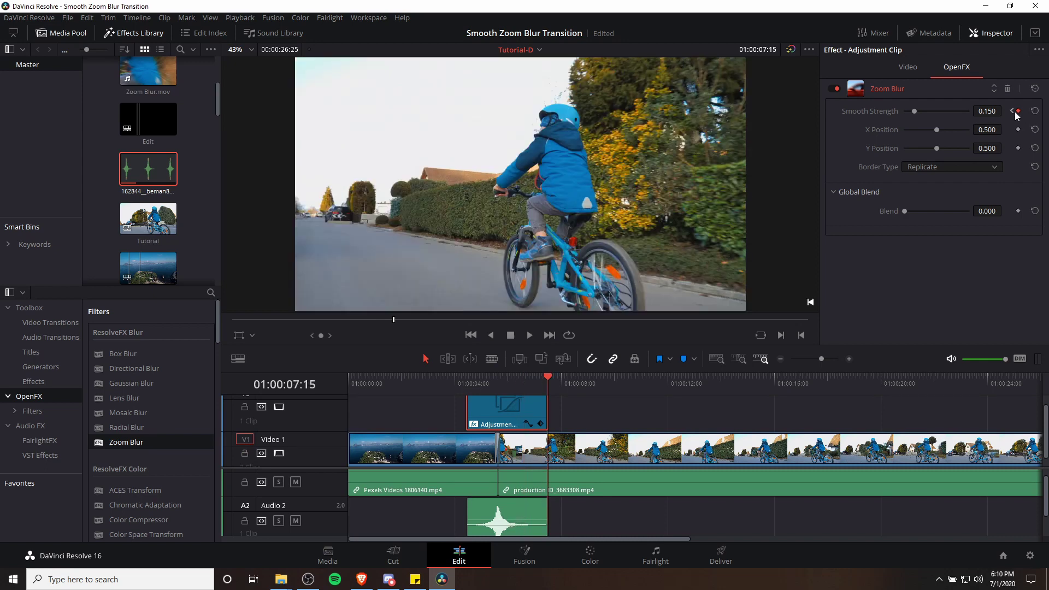
Play back the finished transition from the cut and again from the adjustment clip's start.
click(501, 379)
key(space)
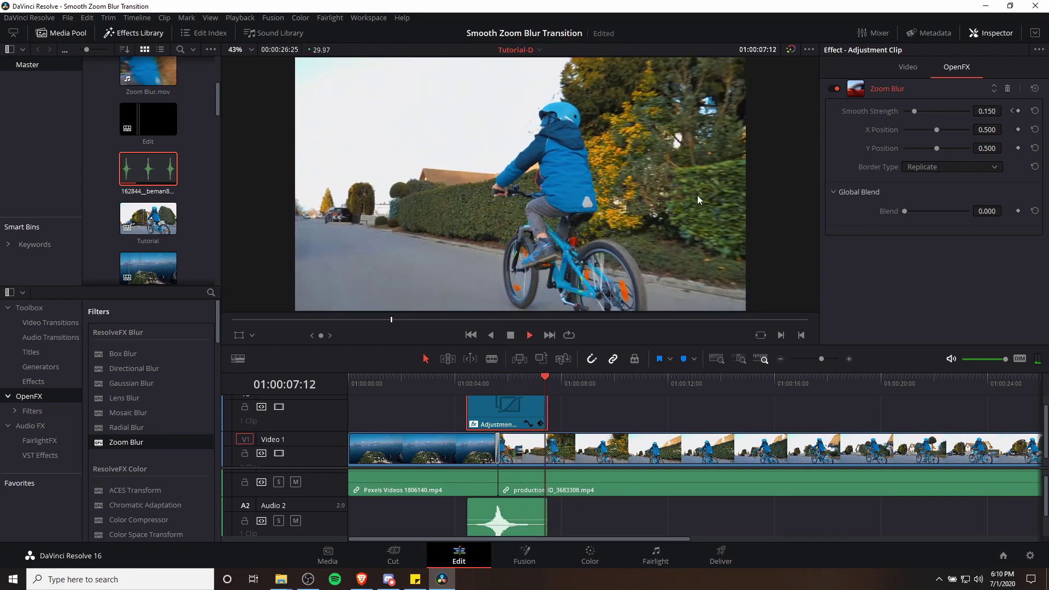
key(space)
key(Up)
key(Up)
key(Up)
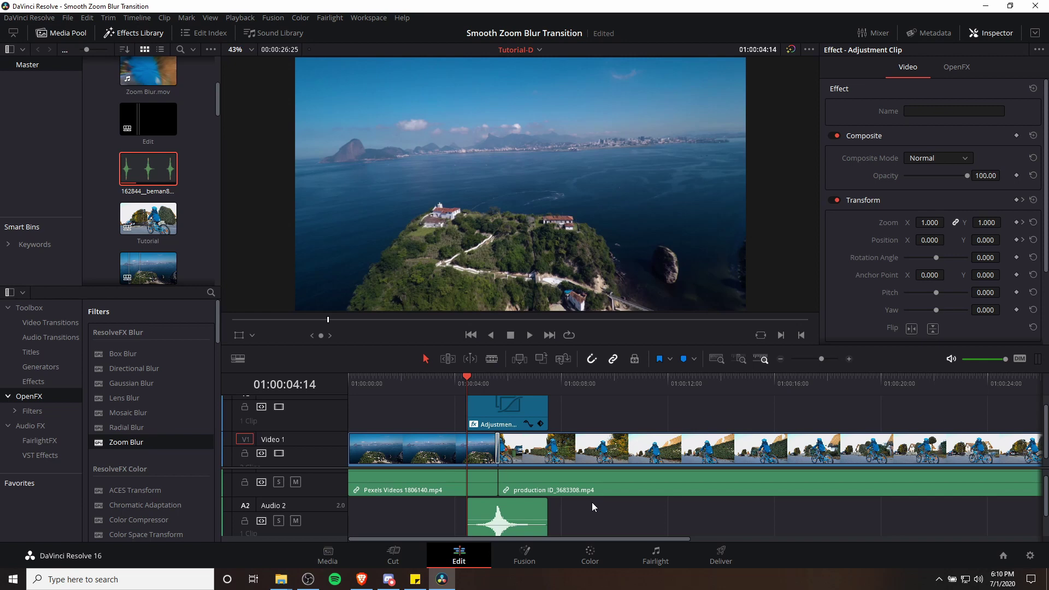
key(space)
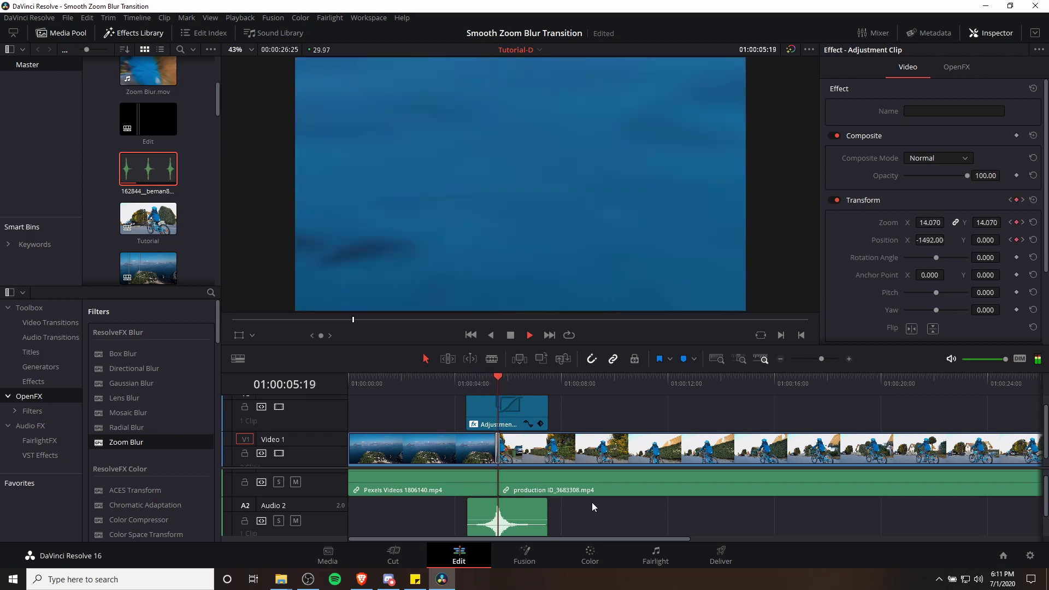
key(space)
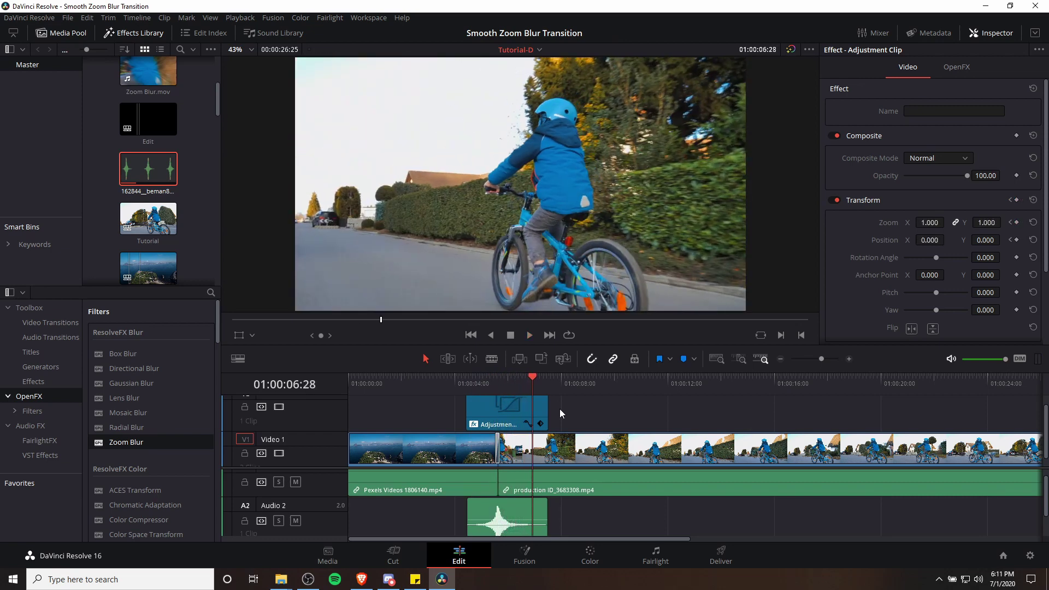